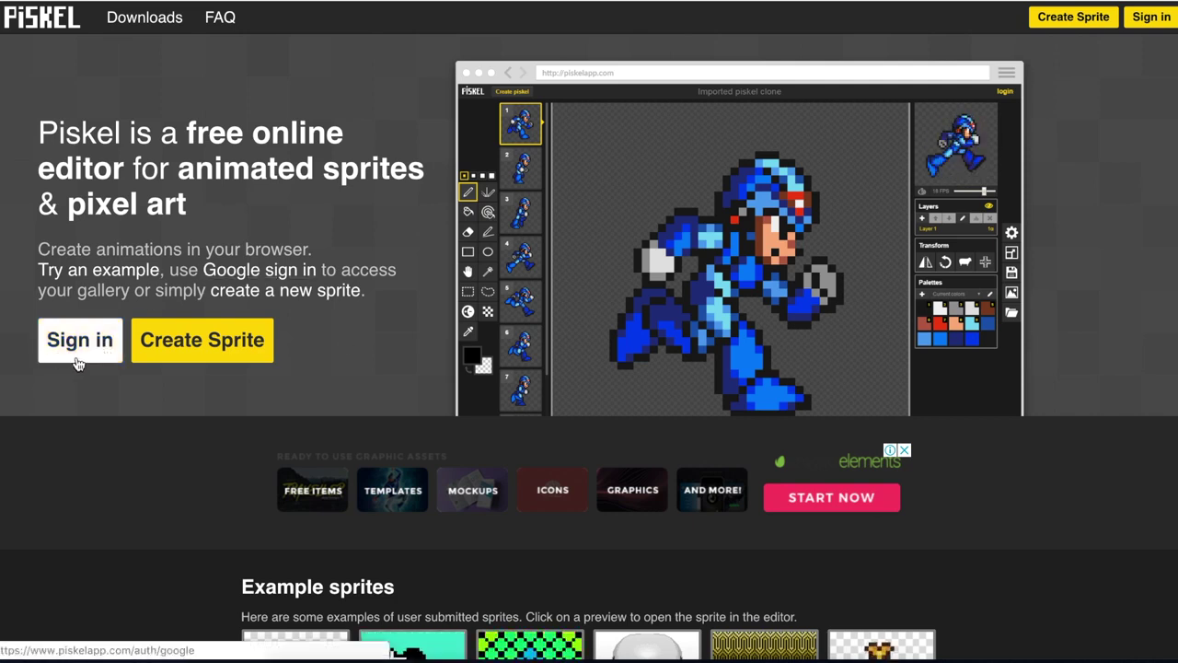
# Create a new blank 32x32 sprite from the Piskel homepage's Create Sprite button
pyautogui.click(215, 348)
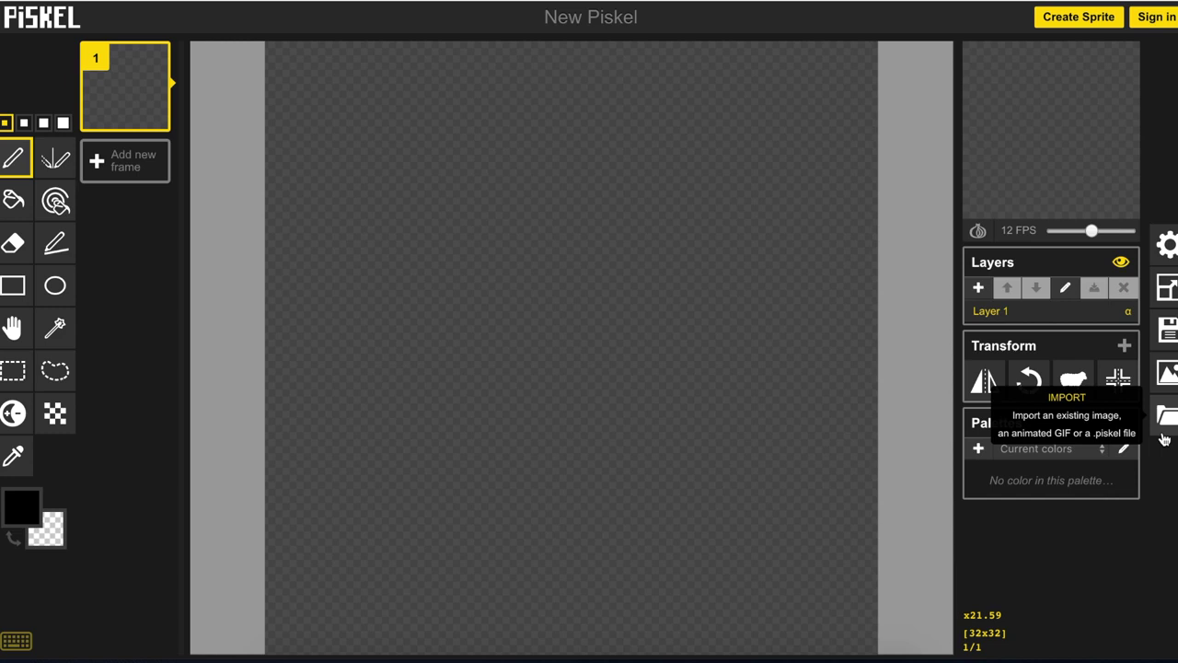
# Resize the canvas from 32x32 to 100x100 pixels, keeping the aspect ratio
pyautogui.click(1169, 291)
pyautogui.doubleClick(1054, 138)
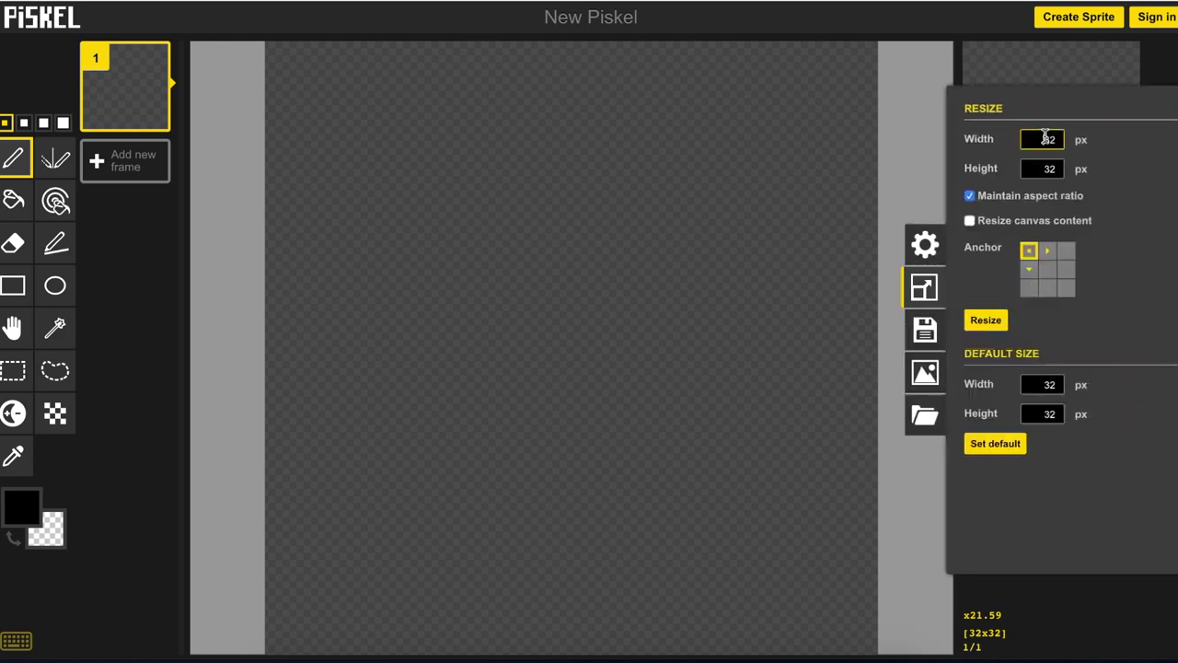
pyautogui.write('100')
pyautogui.click(992, 320)
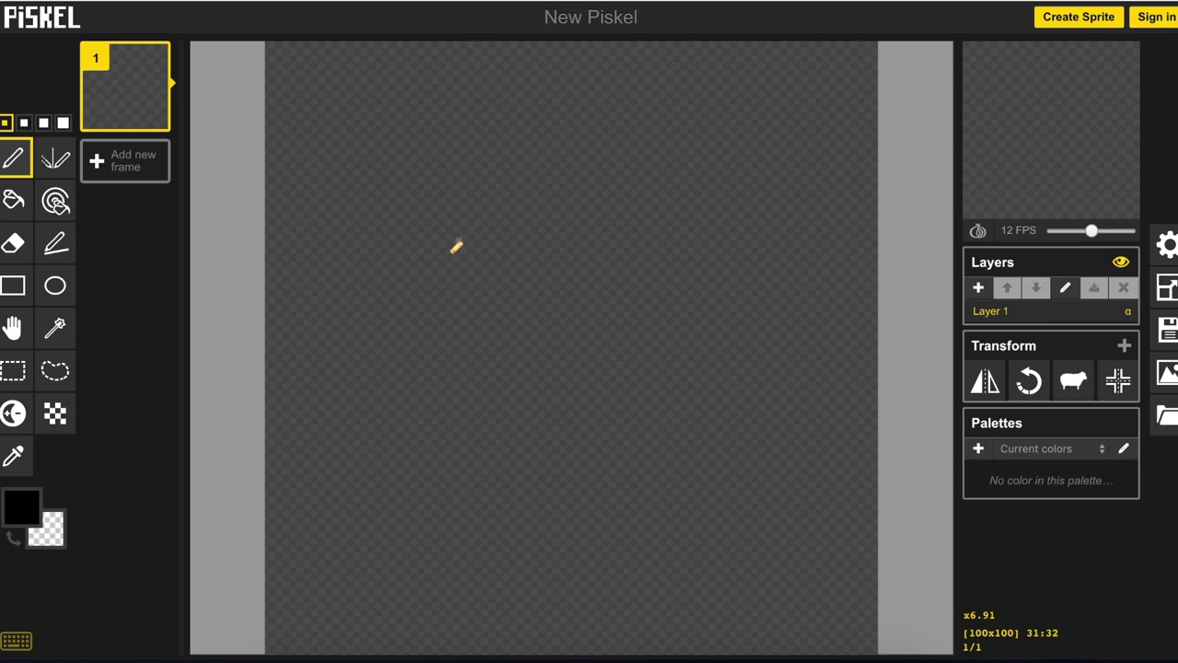
pyautogui.moveTo(398, 202)
pyautogui.mouseDown()
pyautogui.moveTo(507, 169)
pyautogui.moveTo(518, 242)
pyautogui.moveTo(460, 281)
pyautogui.moveTo(390, 206)
pyautogui.mouseUp()
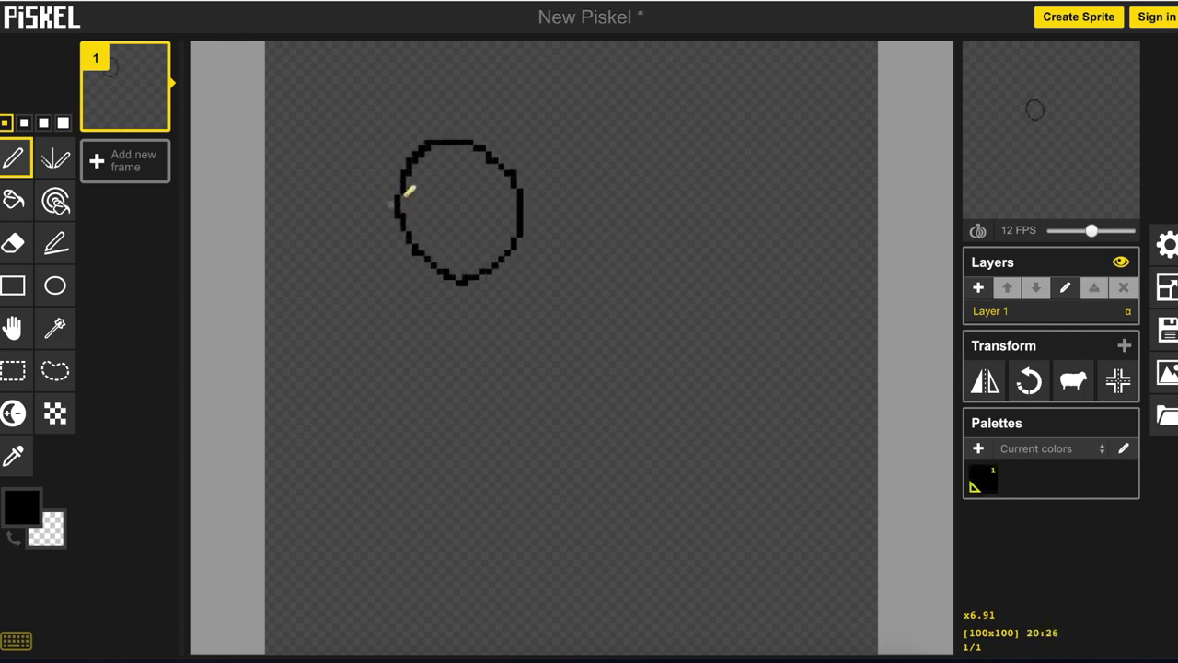
pyautogui.click(13, 199)
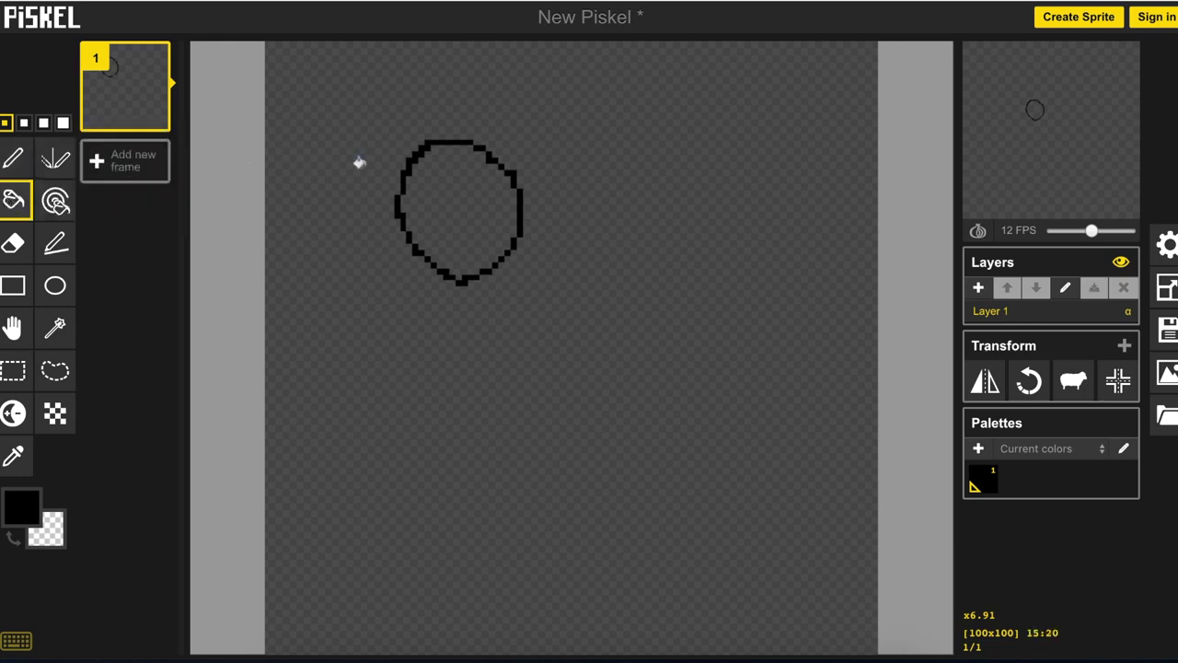
pyautogui.click(414, 183)
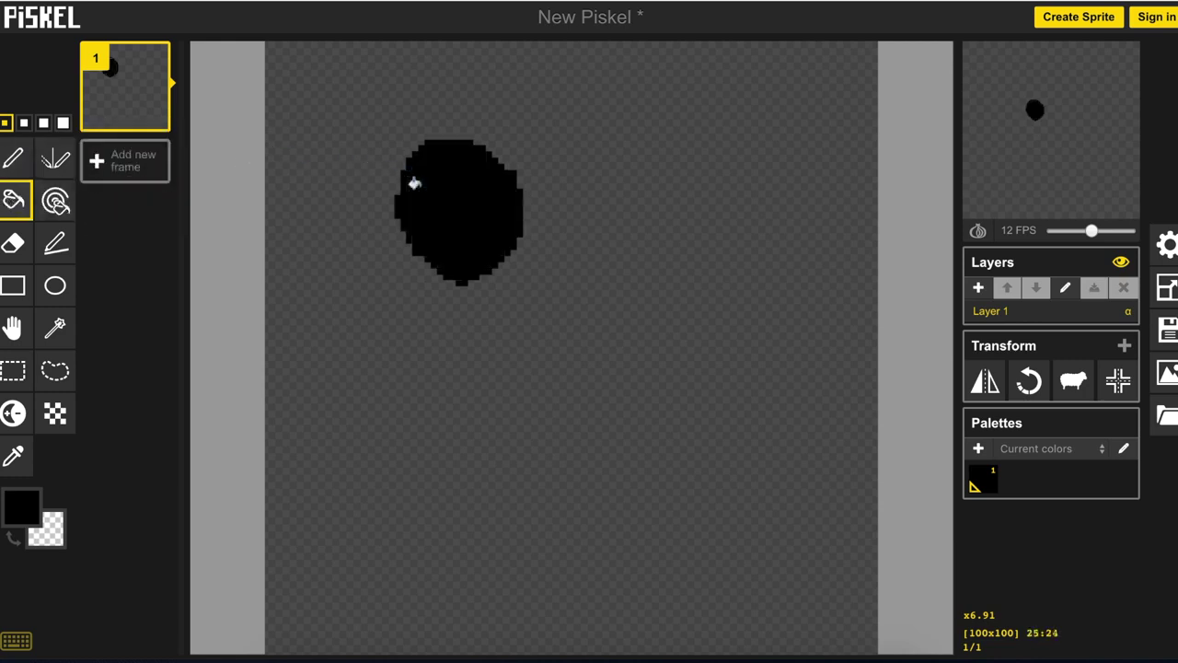
pyautogui.click(24, 241)
pyautogui.moveTo(436, 125)
pyautogui.mouseDown()
pyautogui.moveTo(399, 170)
pyautogui.moveTo(407, 176)
pyautogui.moveTo(459, 122)
pyautogui.moveTo(422, 154)
pyautogui.moveTo(449, 132)
pyautogui.mouseUp()
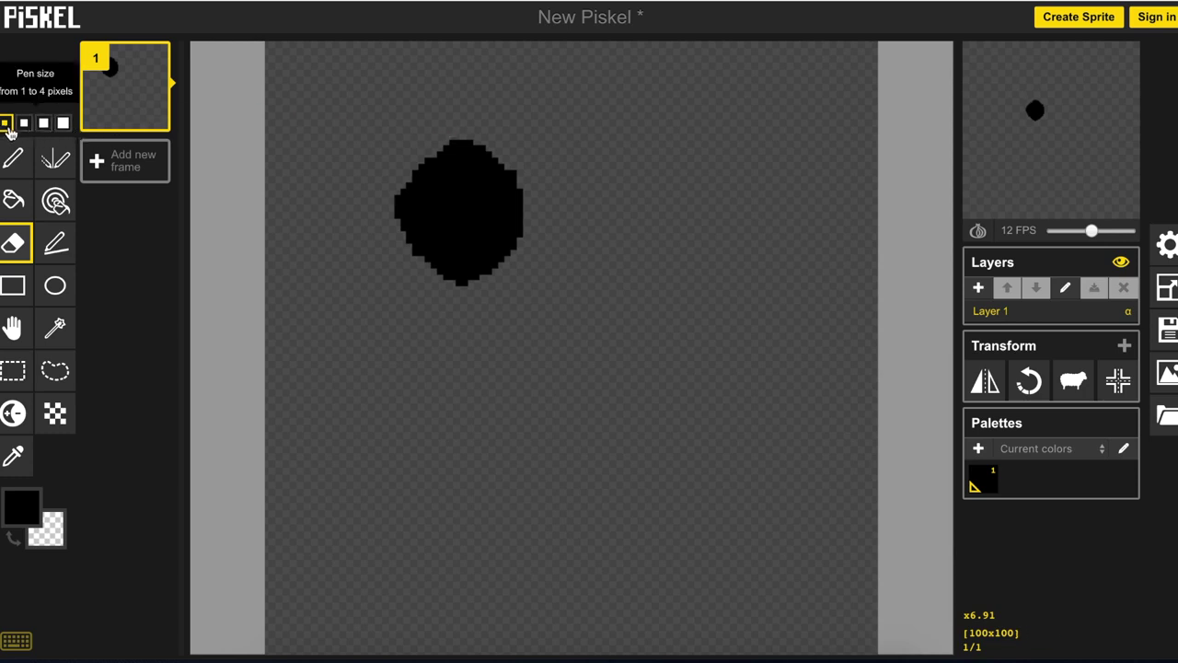
pyautogui.click(63, 122)
pyautogui.moveTo(442, 137)
pyautogui.mouseDown()
pyautogui.moveTo(440, 294)
pyautogui.moveTo(434, 145)
pyautogui.moveTo(392, 228)
pyautogui.moveTo(417, 212)
pyautogui.moveTo(443, 147)
pyautogui.moveTo(481, 133)
pyautogui.moveTo(466, 275)
pyautogui.moveTo(479, 275)
pyautogui.moveTo(490, 147)
pyautogui.moveTo(501, 261)
pyautogui.moveTo(520, 214)
pyautogui.moveTo(524, 156)
pyautogui.mouseUp()
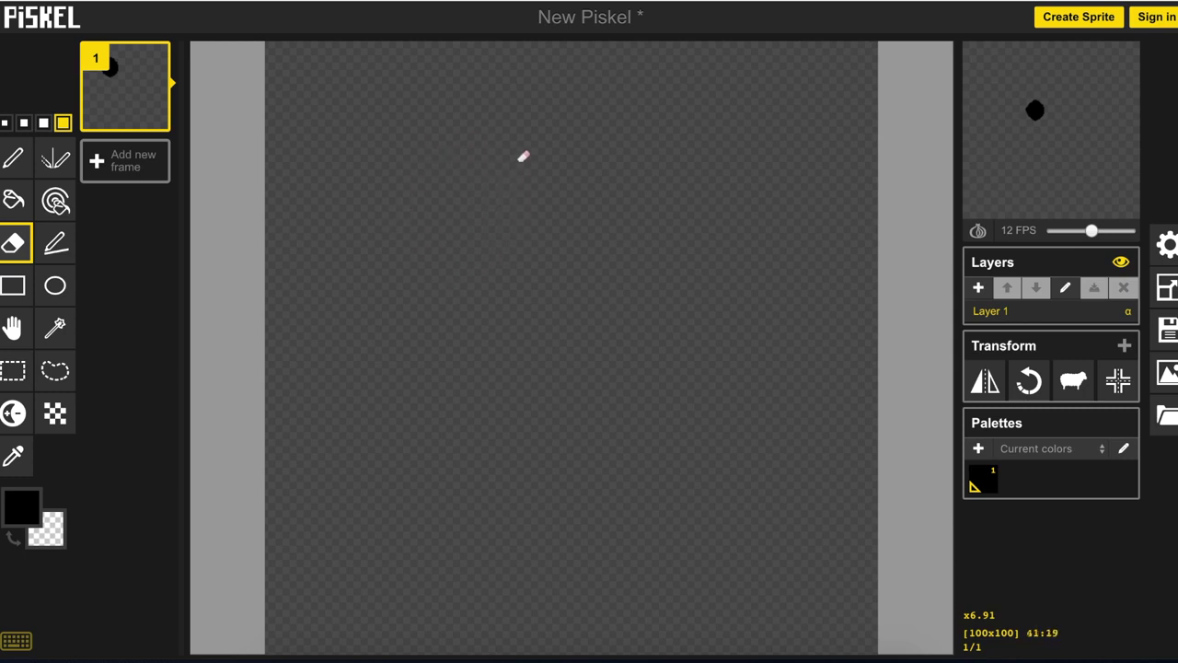
pyautogui.click(57, 161)
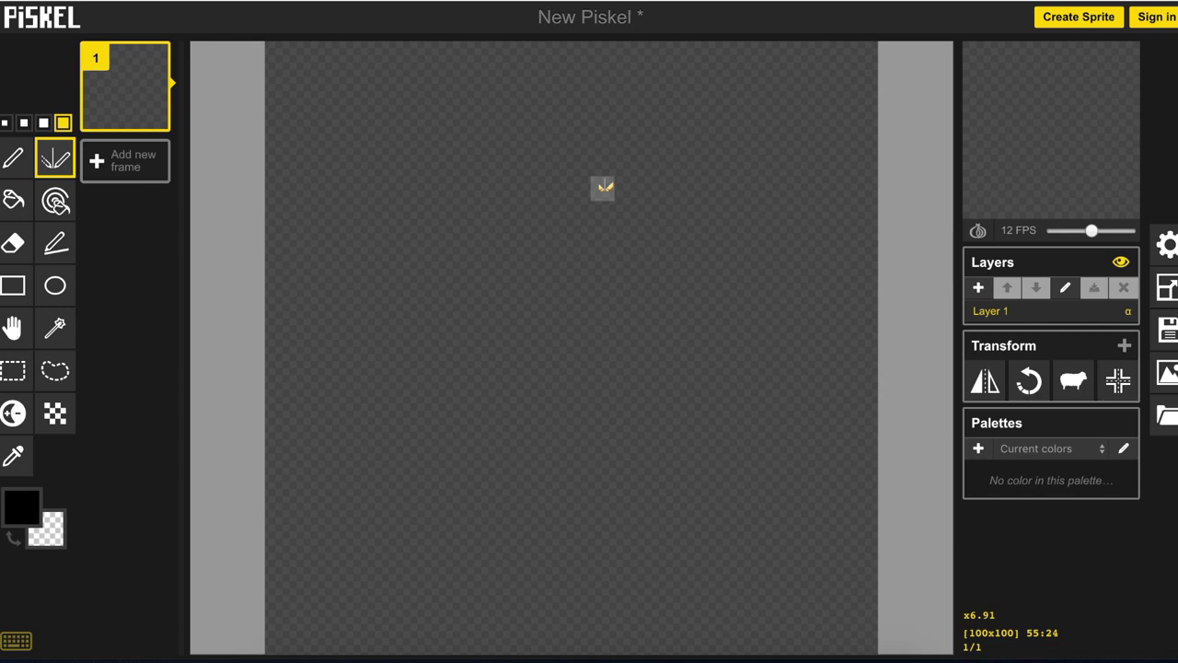
pyautogui.moveTo(602, 190)
pyautogui.mouseDown()
pyautogui.moveTo(603, 312)
pyautogui.moveTo(648, 305)
pyautogui.moveTo(739, 216)
pyautogui.mouseUp()
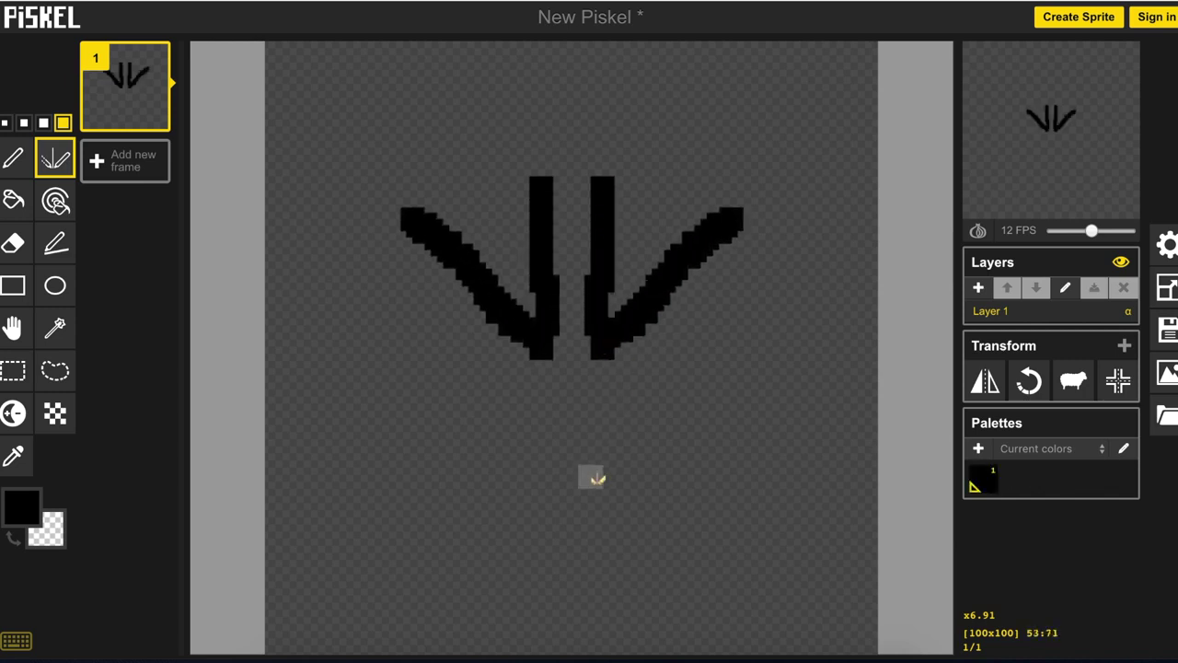
pyautogui.moveTo(608, 564)
pyautogui.mouseDown()
pyautogui.moveTo(606, 414)
pyautogui.moveTo(762, 543)
pyautogui.mouseUp()
pyautogui.click(757, 274)
pyautogui.moveTo(757, 274)
pyautogui.mouseDown()
pyautogui.moveTo(656, 370)
pyautogui.moveTo(774, 468)
pyautogui.mouseUp()
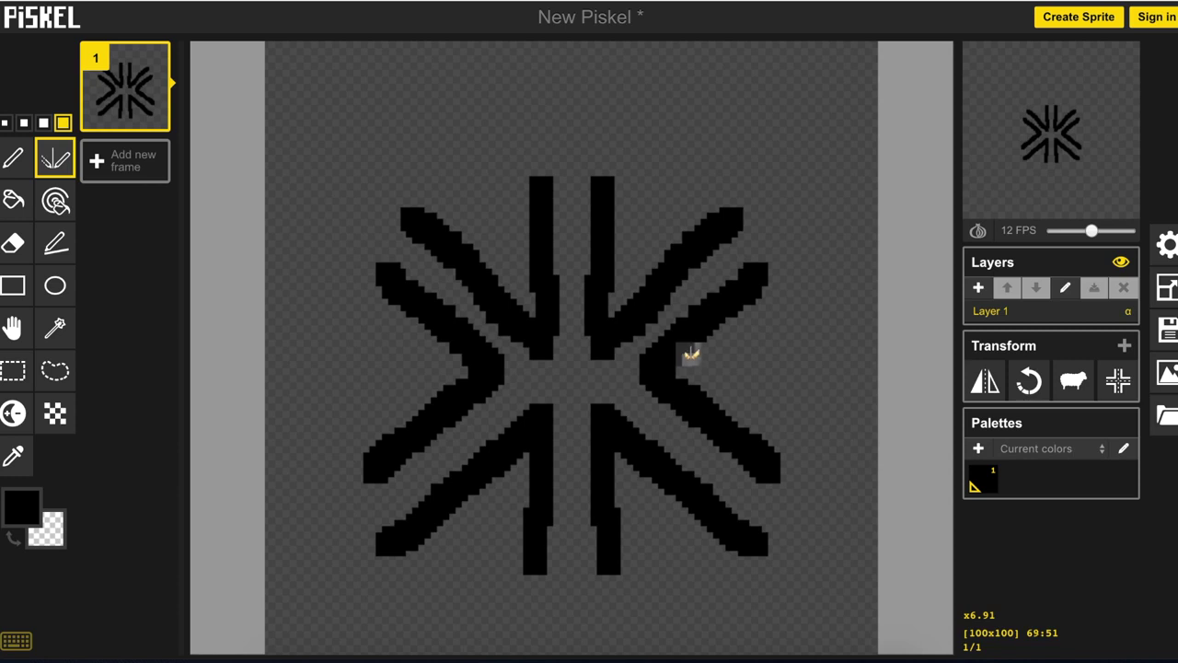
pyautogui.hotkey('ctrl', 'z')
pyautogui.hotkey('ctrl', 'z')
pyautogui.hotkey('ctrl', 'z')
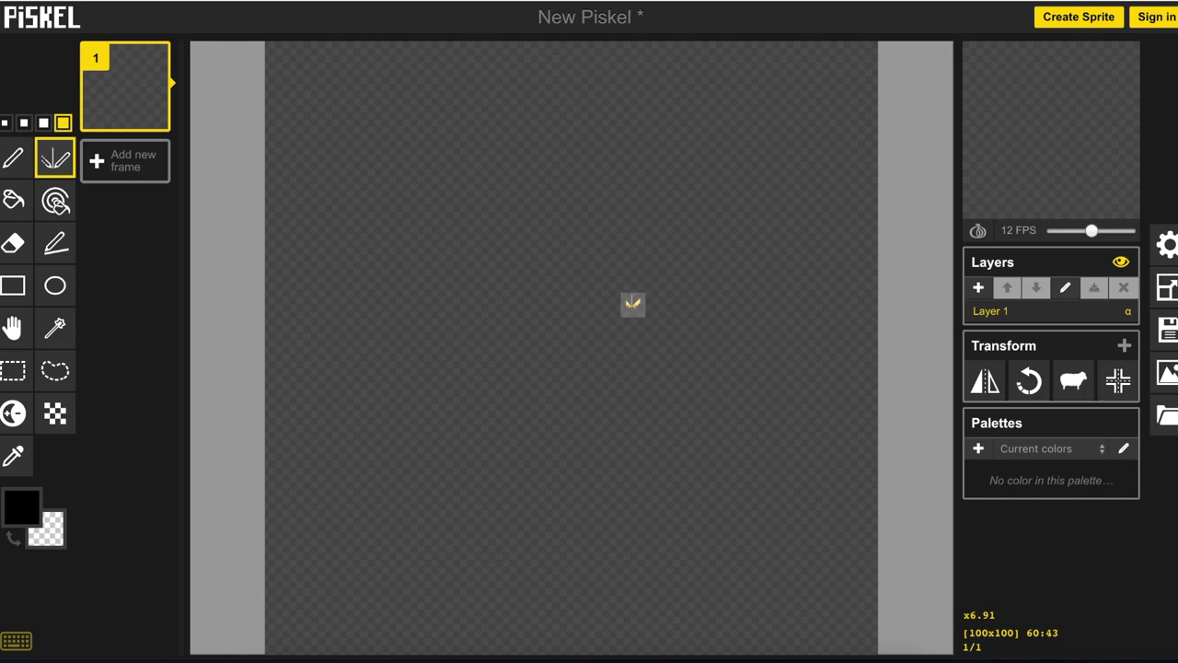
pyautogui.moveTo(578, 348); pyautogui.dragTo(772, 196)
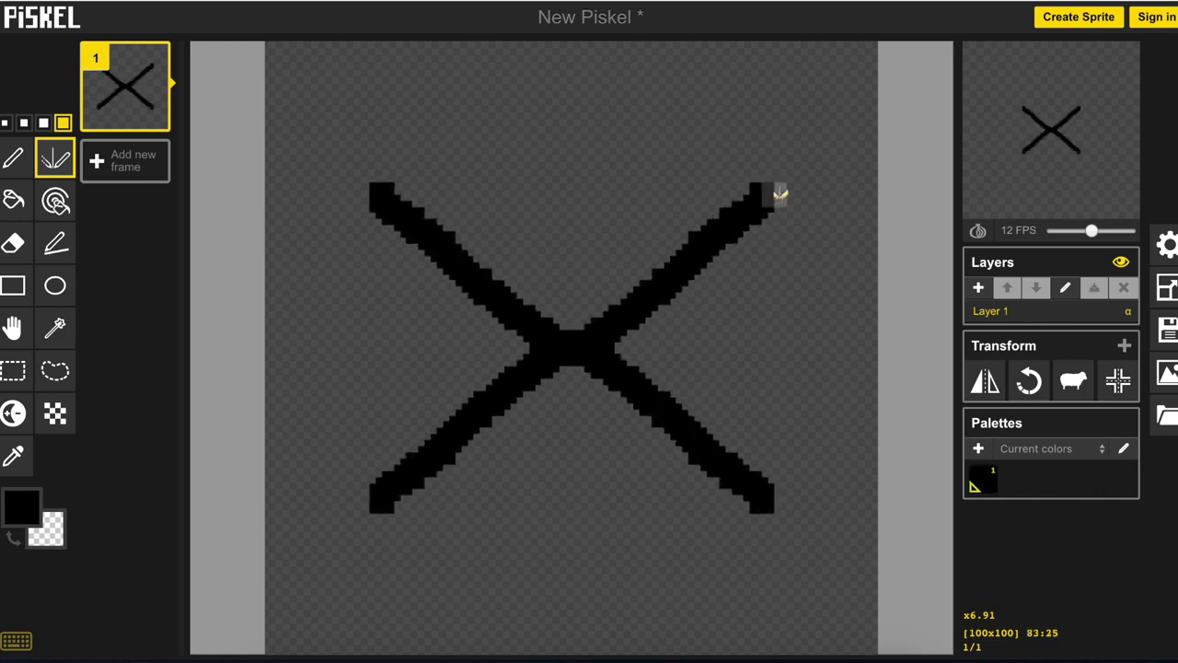
pyautogui.hotkey('ctrl', 'z')
pyautogui.press('p')
pyautogui.press('[')
pyautogui.press('[')
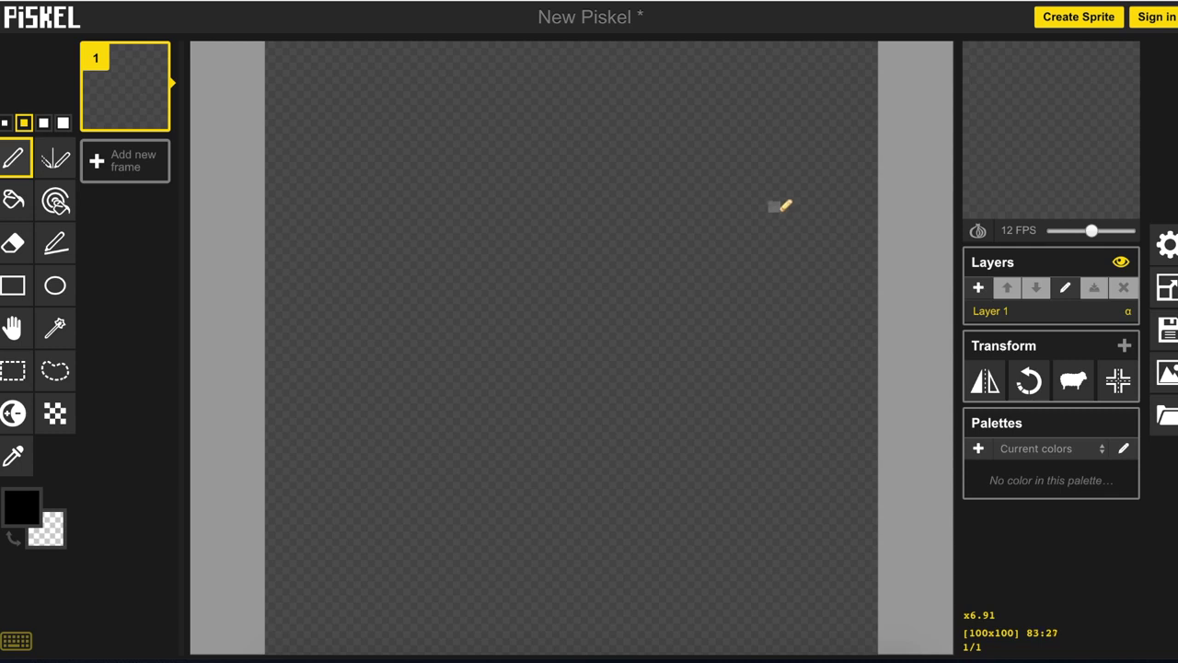
# Draw the scroll's curving edge, rolled lower end, left edge and top curl in black
pyautogui.moveTo(767, 203)
pyautogui.mouseDown()
pyautogui.moveTo(815, 207)
pyautogui.moveTo(829, 190)
pyautogui.moveTo(830, 134)
pyautogui.moveTo(811, 121)
pyautogui.moveTo(747, 137)
pyautogui.moveTo(717, 173)
pyautogui.moveTo(684, 294)
pyautogui.moveTo(659, 493)
pyautogui.moveTo(568, 634)
pyautogui.moveTo(522, 646)
pyautogui.moveTo(488, 628)
pyautogui.moveTo(467, 588)
pyautogui.moveTo(480, 543)
pyautogui.moveTo(513, 543)
pyautogui.mouseUp()
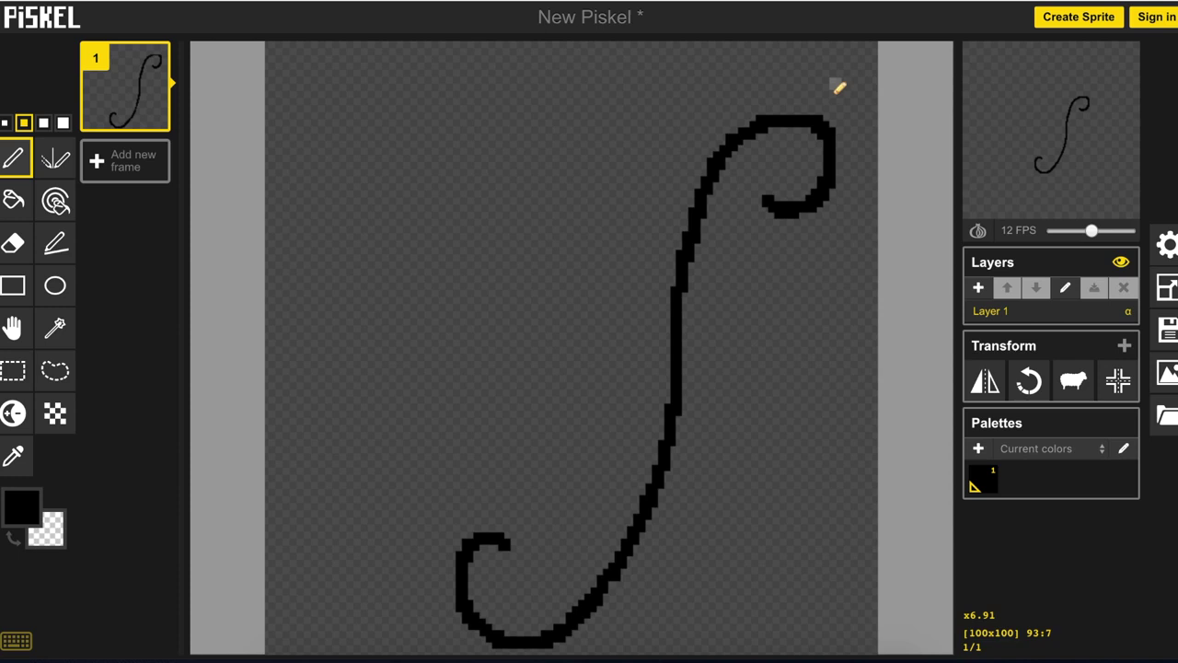
pyautogui.moveTo(513, 537)
pyautogui.mouseDown()
pyautogui.moveTo(352, 489)
pyautogui.moveTo(311, 477)
pyautogui.moveTo(304, 486)
pyautogui.moveTo(292, 582)
pyautogui.moveTo(382, 621)
pyautogui.moveTo(488, 636)
pyautogui.mouseUp()
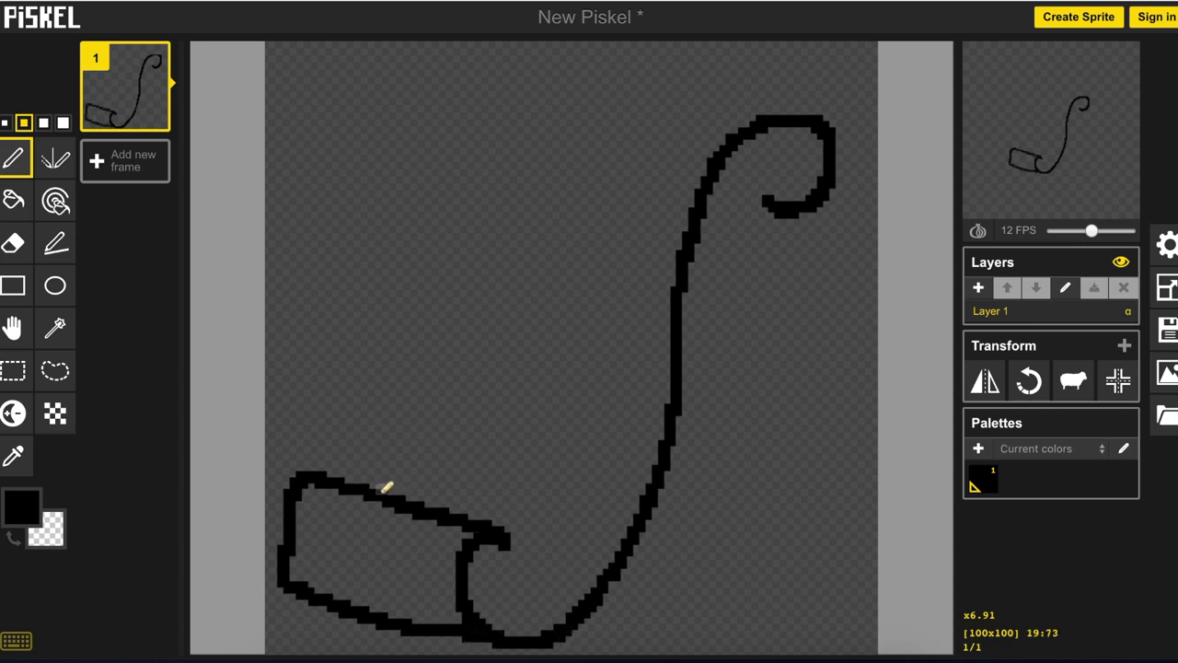
pyautogui.moveTo(366, 485)
pyautogui.mouseDown()
pyautogui.moveTo(444, 386)
pyautogui.moveTo(485, 161)
pyautogui.moveTo(527, 104)
pyautogui.moveTo(585, 74)
pyautogui.moveTo(615, 74)
pyautogui.moveTo(795, 118)
pyautogui.mouseUp()
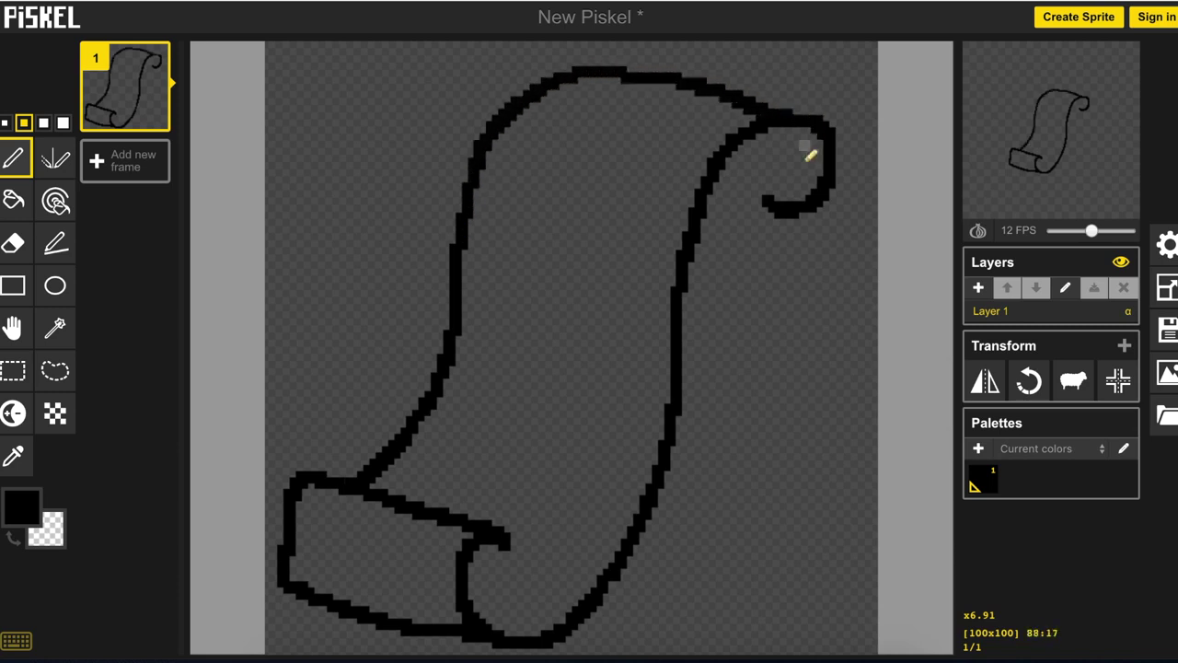
pyautogui.moveTo(783, 200); pyautogui.dragTo(729, 184)
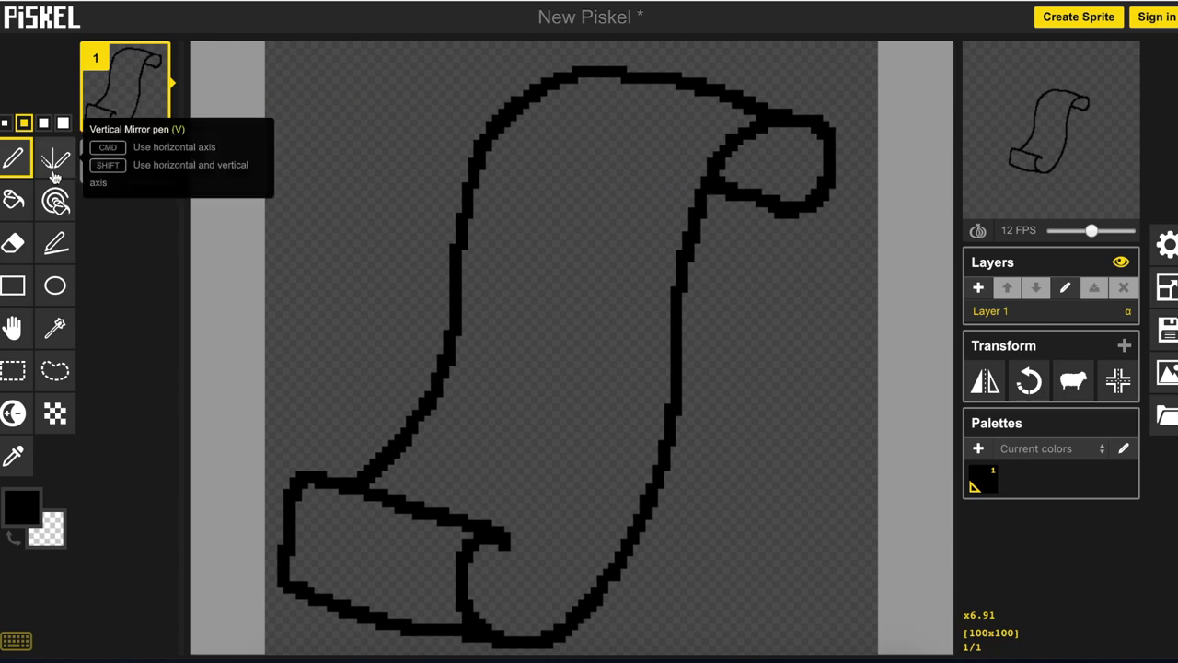
# Bucket-fill the scroll body gold, the top curl dark tan and the bottom curl light tan
pyautogui.click(12, 204)
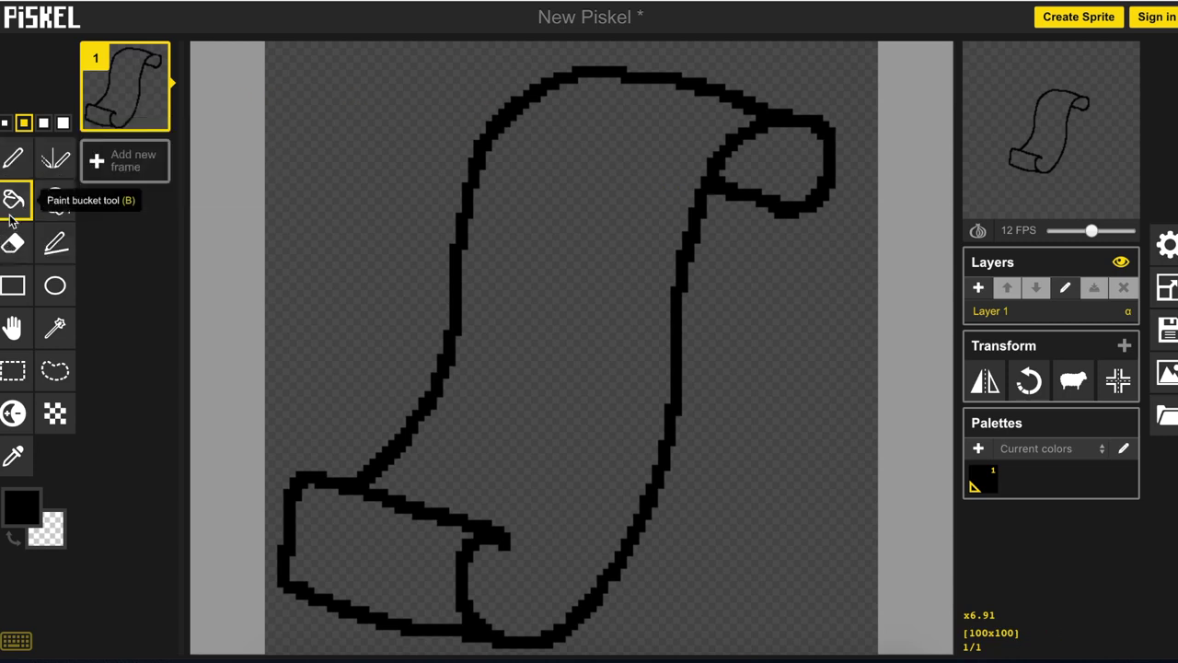
pyautogui.click(24, 509)
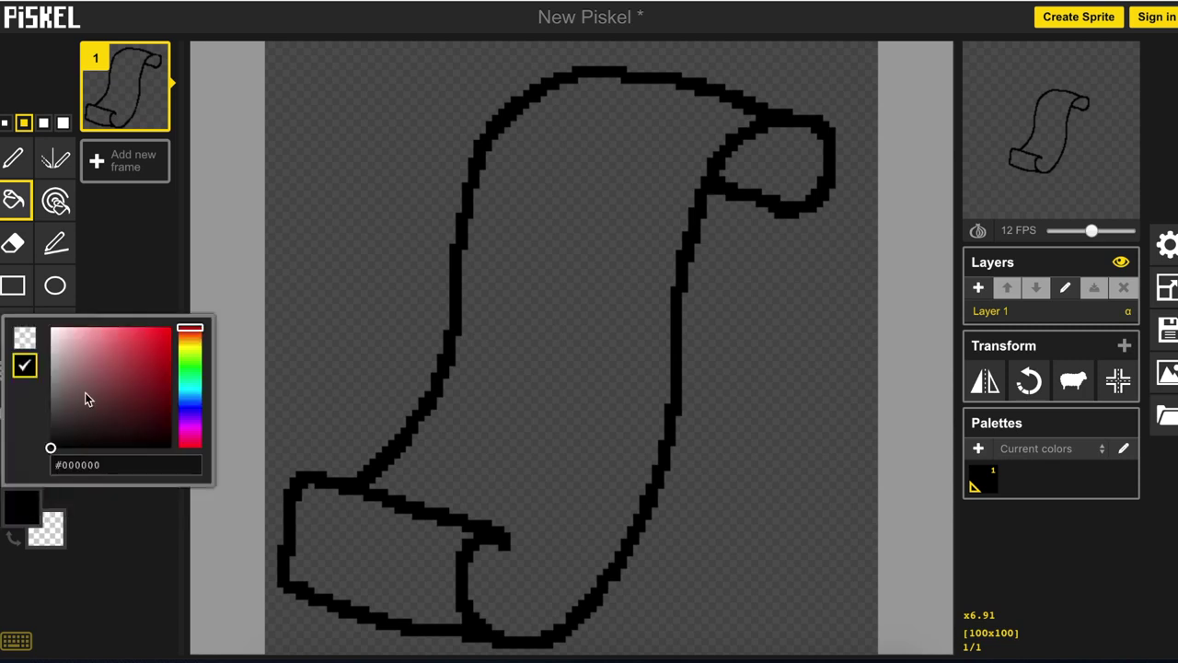
pyautogui.moveTo(190, 339)
pyautogui.mouseDown()
pyautogui.moveTo(190, 353)
pyautogui.moveTo(141, 346)
pyautogui.mouseUp()
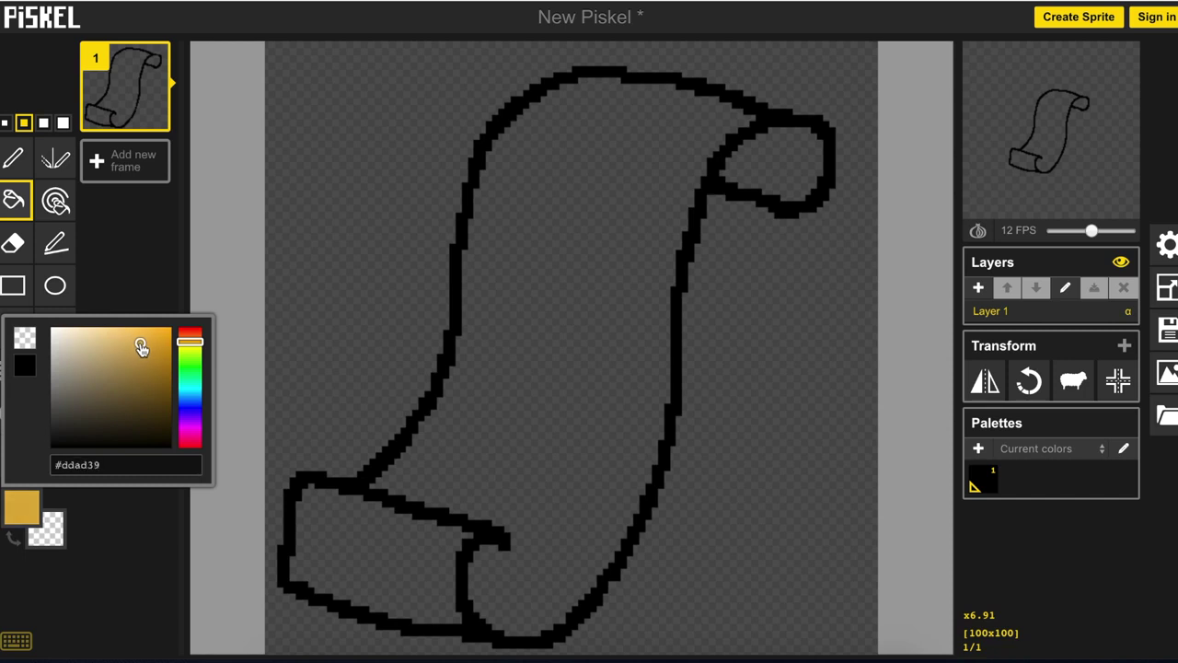
pyautogui.click(508, 252)
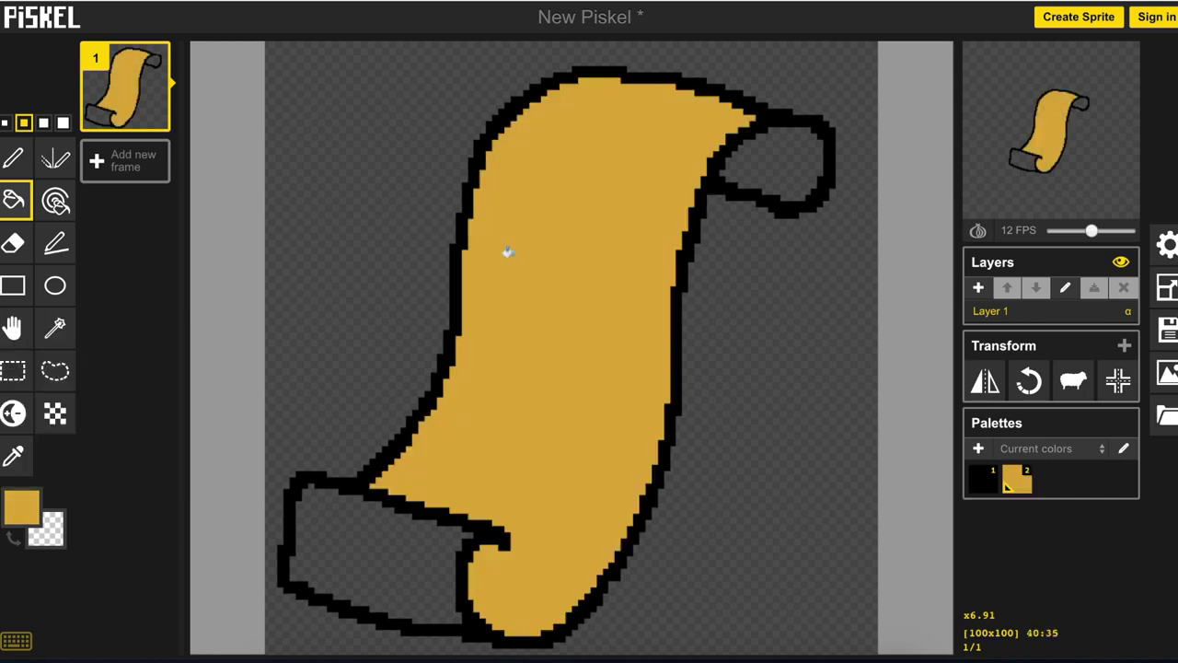
pyautogui.click(22, 506)
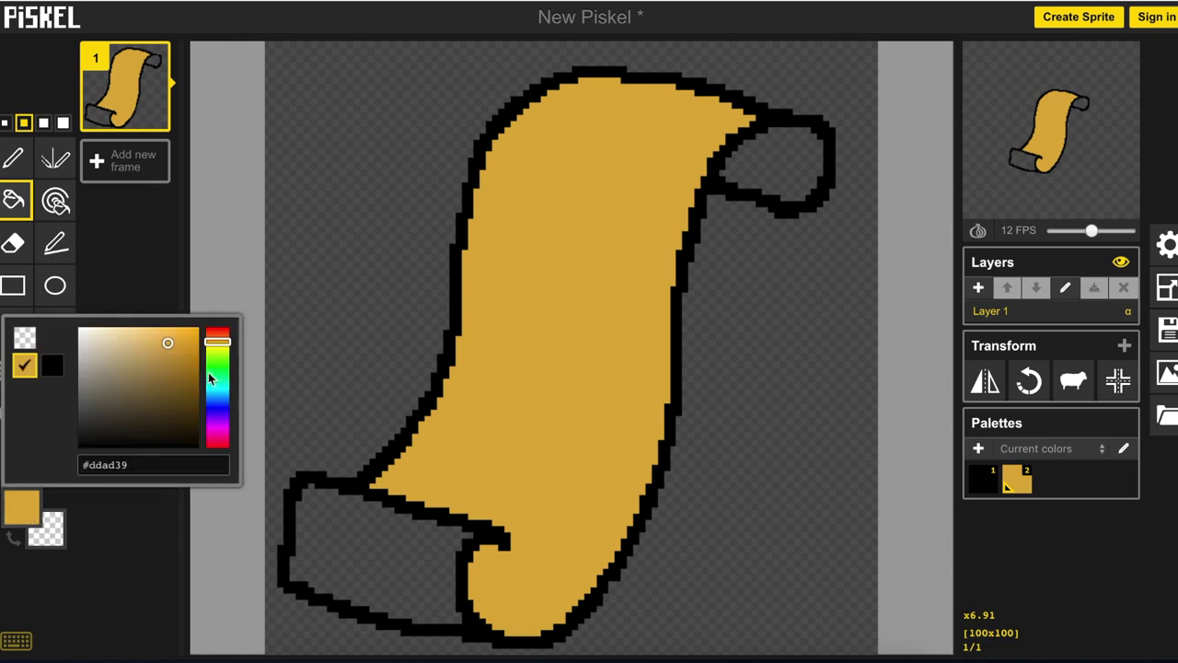
pyautogui.moveTo(168, 347); pyautogui.dragTo(133, 359)
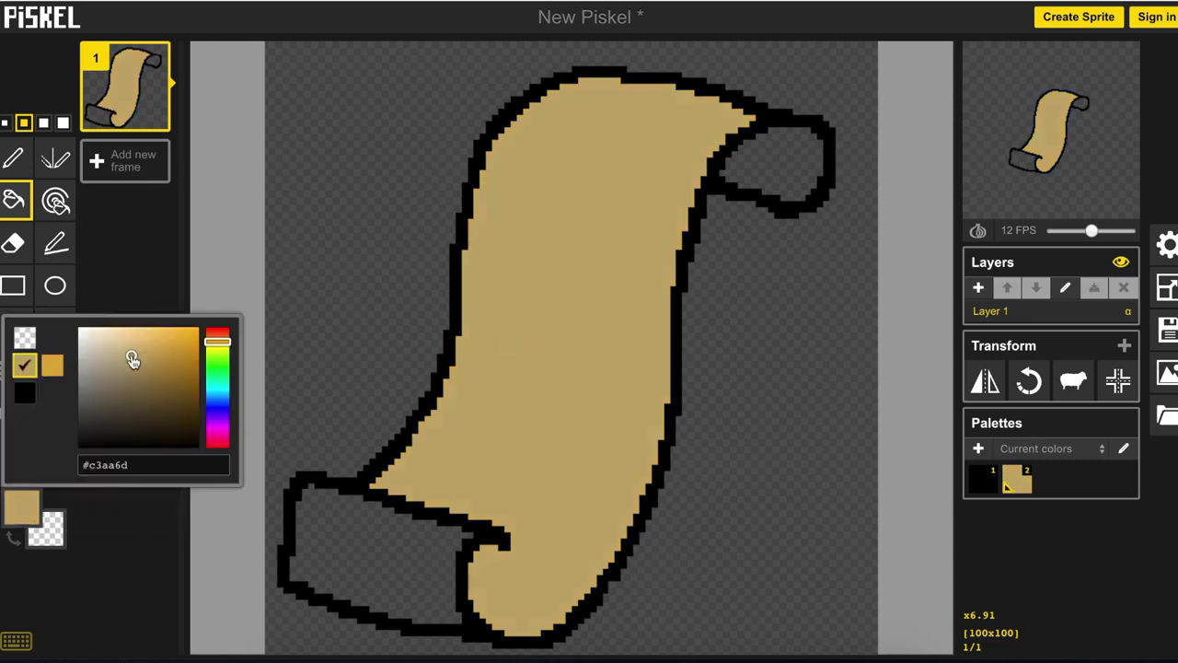
pyautogui.click(126, 390)
pyautogui.click(773, 161)
pyautogui.click(369, 552)
# Draw nine light tan wavy writing lines across the scroll body with the pen
pyautogui.press('p')
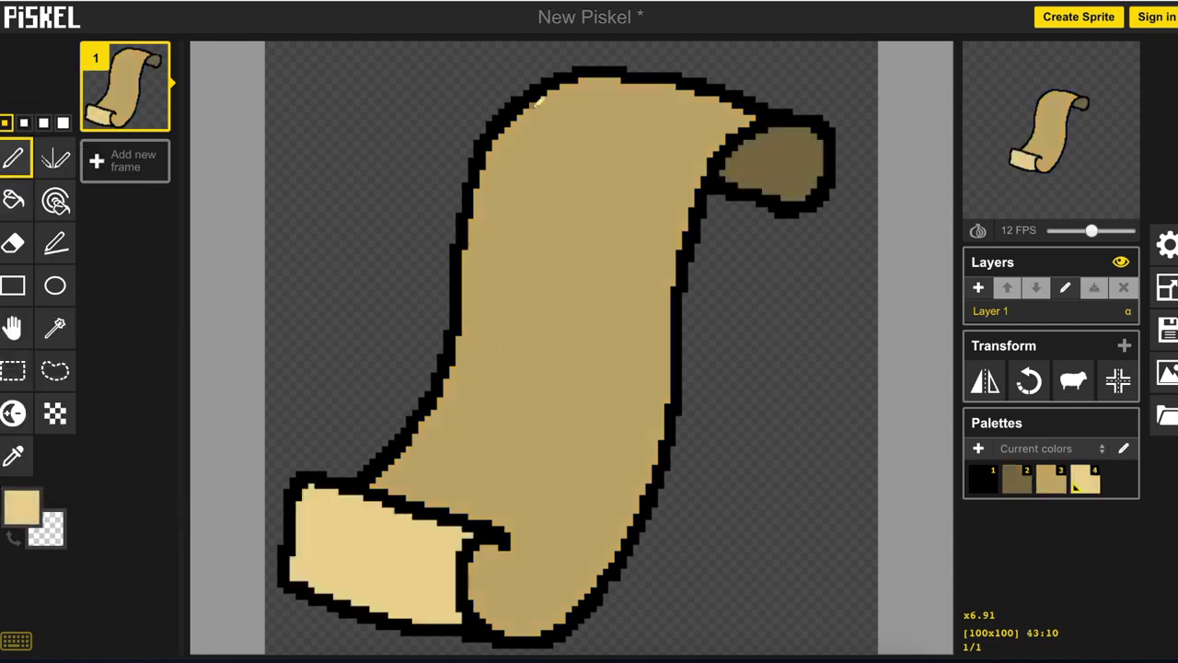
pyautogui.moveTo(520, 144); pyautogui.dragTo(675, 184)
pyautogui.moveTo(501, 180); pyautogui.dragTo(650, 234)
pyautogui.moveTo(489, 235); pyautogui.dragTo(643, 290)
pyautogui.moveTo(560, 111); pyautogui.dragTo(704, 138)
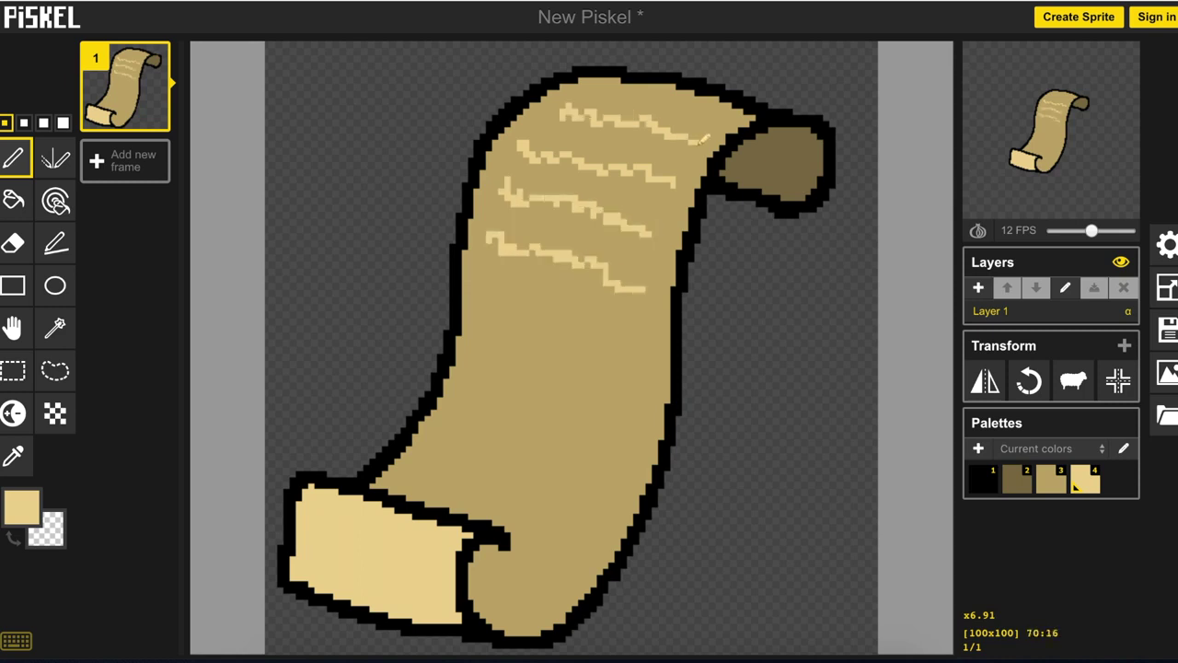
pyautogui.moveTo(481, 287); pyautogui.dragTo(628, 333)
pyautogui.moveTo(462, 348); pyautogui.dragTo(626, 419)
pyautogui.moveTo(463, 405); pyautogui.dragTo(571, 445)
pyautogui.moveTo(425, 451); pyautogui.dragTo(623, 462)
pyautogui.moveTo(462, 480); pyautogui.dragTo(594, 515)
# Trace dark grey over eight of the writing lines to shade them
pyautogui.click(21, 506)
pyautogui.click(112, 355)
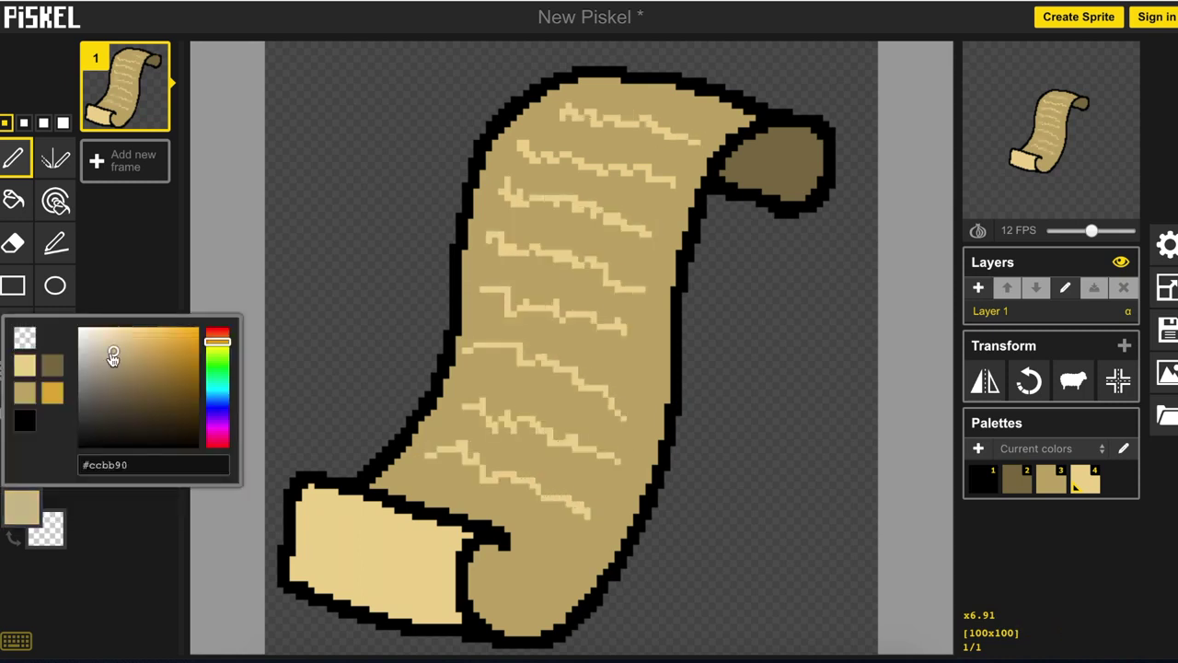
pyautogui.moveTo(112, 355); pyautogui.dragTo(79, 406)
pyautogui.moveTo(557, 109); pyautogui.dragTo(697, 148)
pyautogui.moveTo(519, 145); pyautogui.dragTo(679, 196)
pyautogui.moveTo(500, 191); pyautogui.dragTo(651, 239)
pyautogui.moveTo(486, 239); pyautogui.dragTo(642, 287)
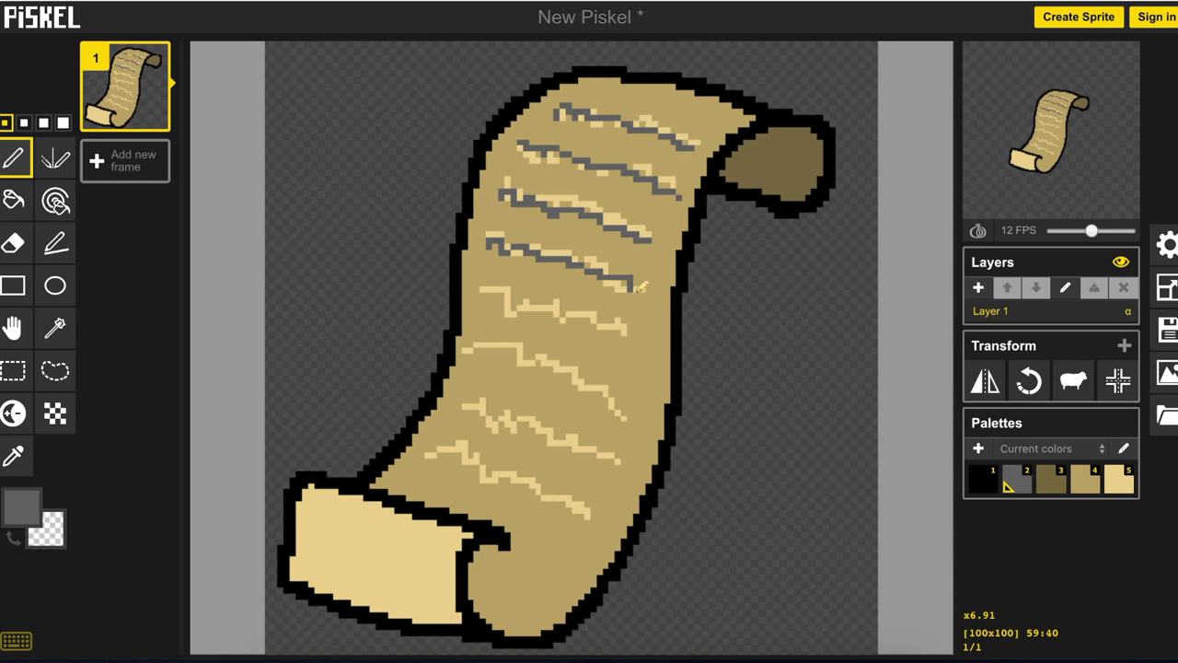
pyautogui.moveTo(480, 293); pyautogui.dragTo(628, 337)
pyautogui.moveTo(470, 346); pyautogui.dragTo(615, 414)
pyautogui.moveTo(453, 407)
pyautogui.mouseDown()
pyautogui.moveTo(534, 427)
pyautogui.moveTo(614, 475)
pyautogui.mouseUp()
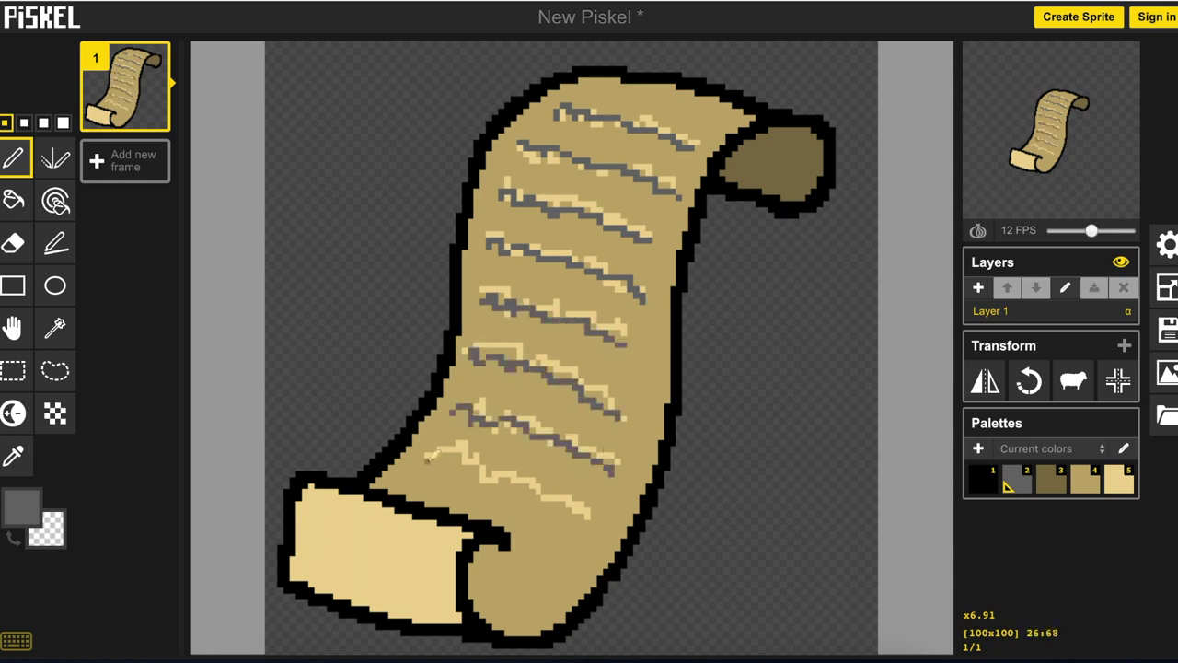
pyautogui.moveTo(430, 456); pyautogui.dragTo(585, 521)
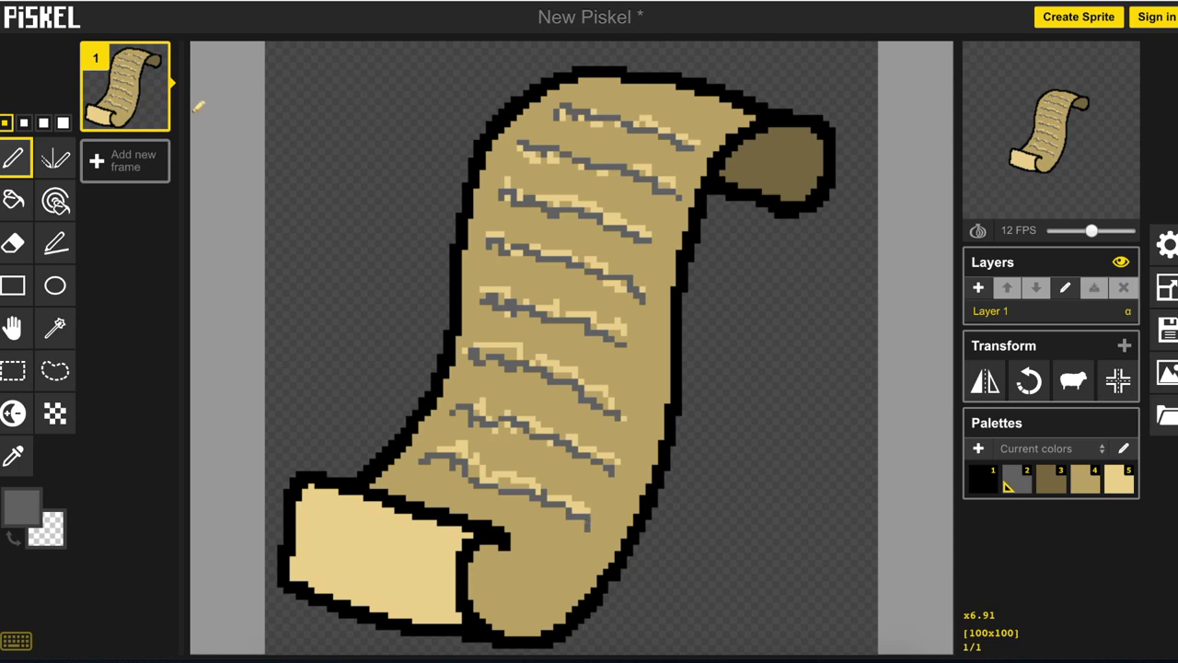
# Open a fresh blank 32x32 New Piskel sprite with Create Sprite
pyautogui.click(1075, 20)
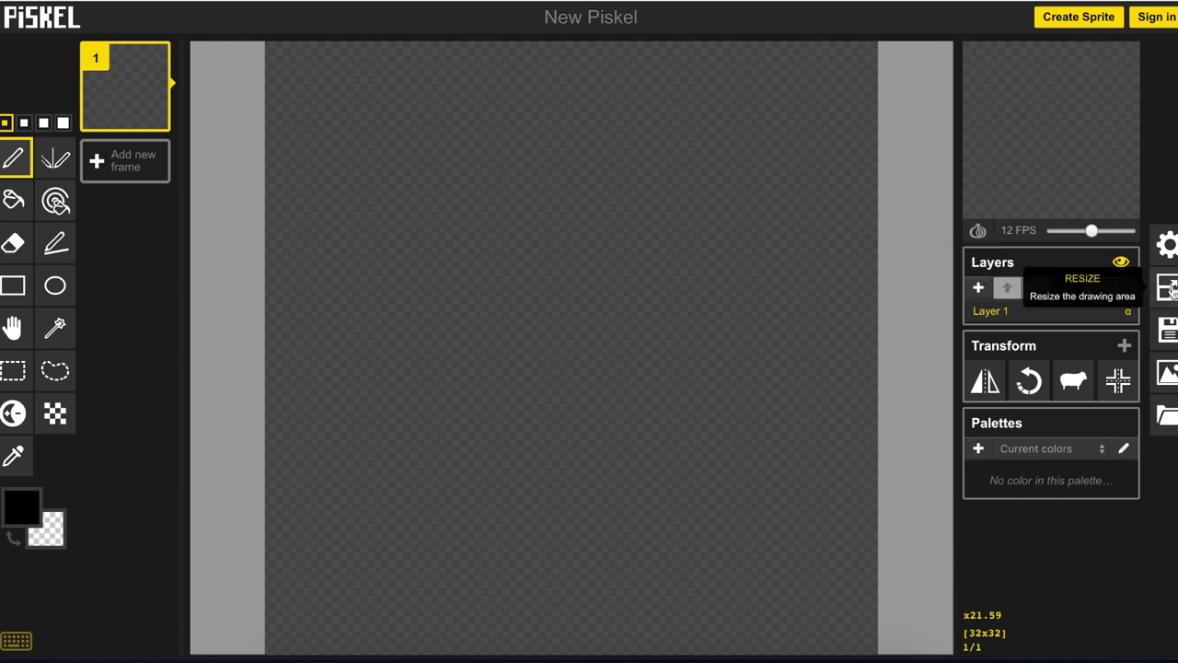
# Resize the canvas to 100x100 and draw the rock's thick black outline with three creases
pyautogui.click(1166, 287)
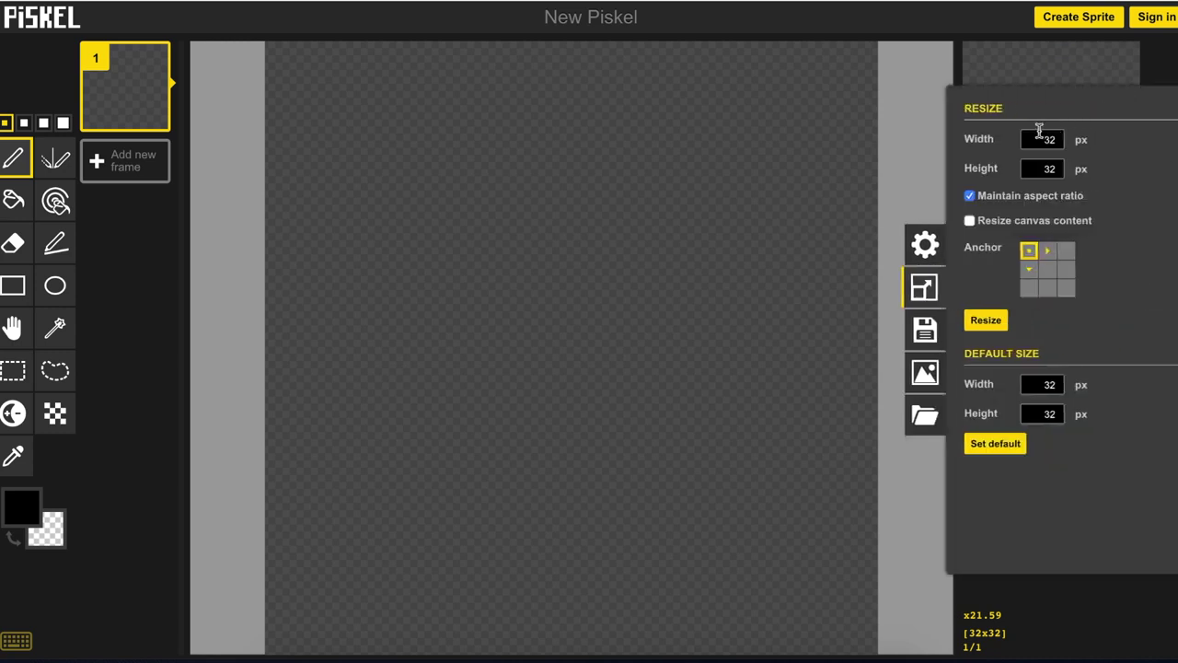
pyautogui.moveTo(1040, 130); pyautogui.dragTo(1068, 144)
pyautogui.click(986, 320)
pyautogui.press(']')
pyautogui.moveTo(279, 642)
pyautogui.mouseDown()
pyautogui.moveTo(787, 630)
pyautogui.moveTo(681, 330)
pyautogui.moveTo(287, 429)
pyautogui.moveTo(281, 639)
pyautogui.mouseUp()
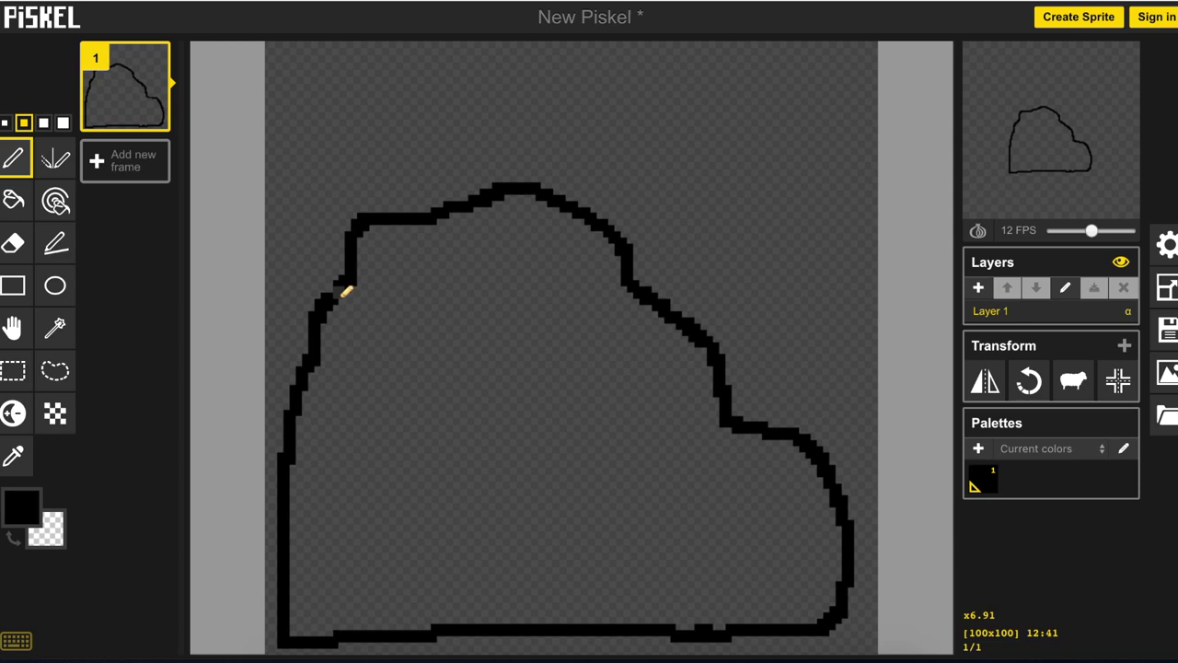
pyautogui.moveTo(350, 273); pyautogui.dragTo(449, 274)
pyautogui.moveTo(634, 269)
pyautogui.mouseDown()
pyautogui.moveTo(581, 360)
pyautogui.moveTo(553, 378)
pyautogui.mouseUp()
pyautogui.moveTo(727, 422); pyautogui.dragTo(617, 477)
# Bucket-fill the rock outline with mid grey
pyautogui.click(14, 200)
pyautogui.click(22, 506)
pyautogui.click(52, 375)
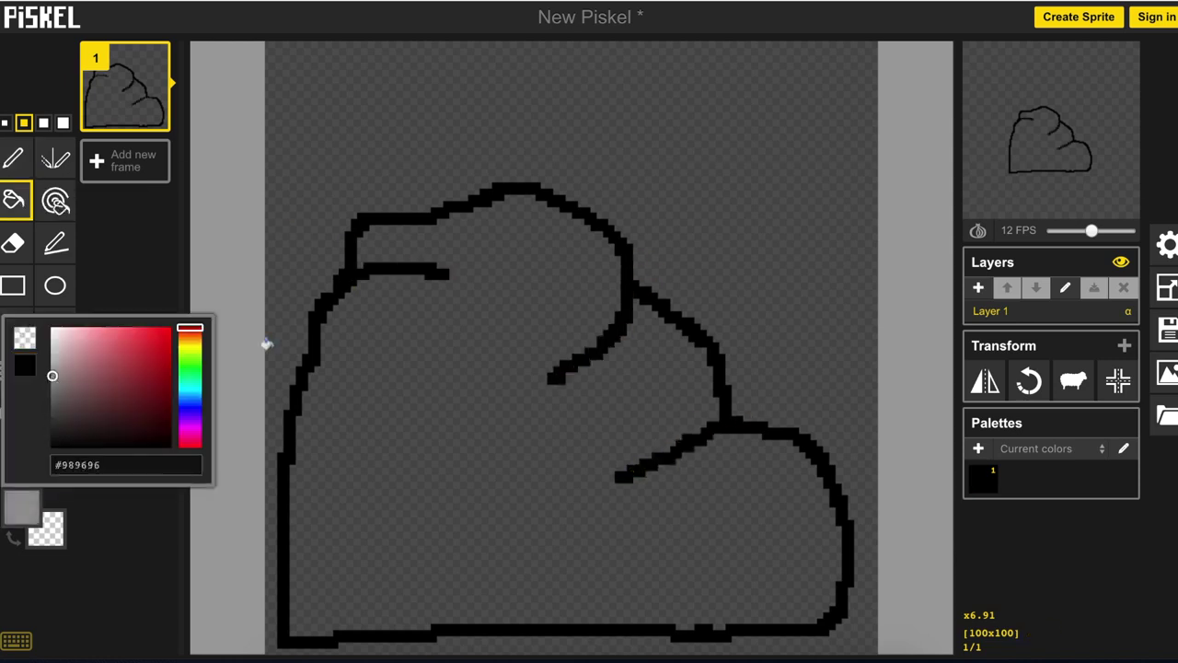
pyautogui.click(383, 342)
# Shade the rock's edges, creases and lower bump in darker grey with a thick pen
pyautogui.click(55, 403)
pyautogui.click(14, 158)
pyautogui.click(44, 122)
pyautogui.moveTo(368, 285)
pyautogui.mouseDown()
pyautogui.moveTo(465, 294)
pyautogui.moveTo(328, 342)
pyautogui.moveTo(313, 437)
pyautogui.mouseUp()
pyautogui.moveTo(634, 292)
pyautogui.mouseDown()
pyautogui.moveTo(639, 321)
pyautogui.moveTo(668, 318)
pyautogui.moveTo(718, 415)
pyautogui.mouseUp()
pyautogui.click(643, 484)
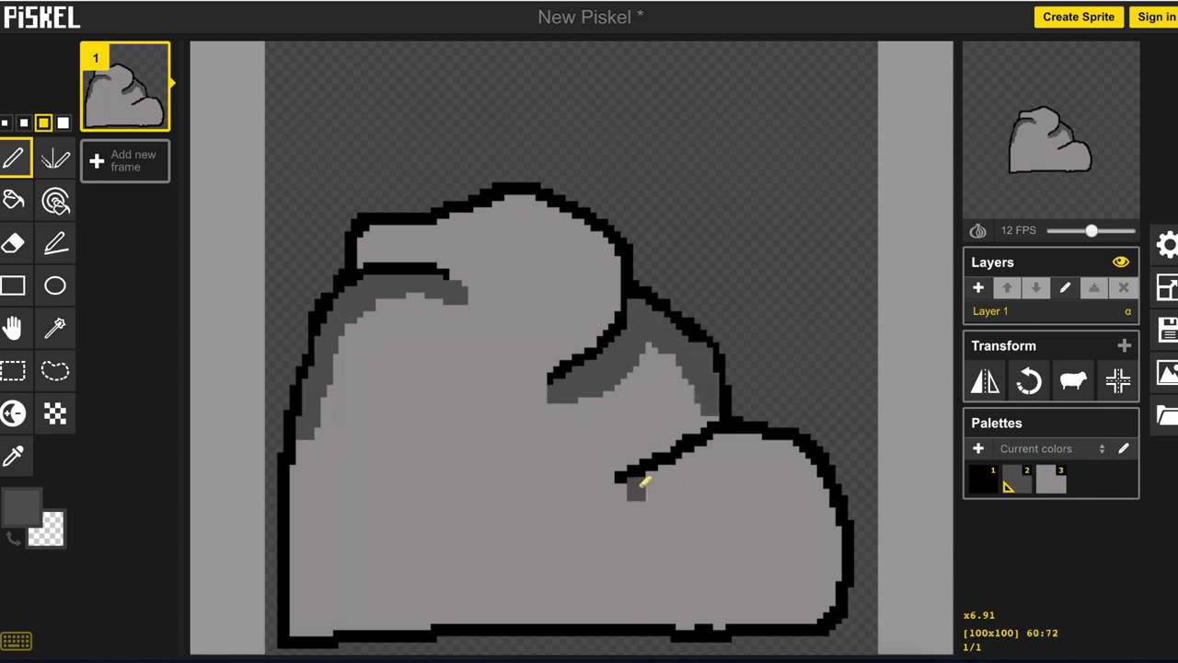
pyautogui.moveTo(642, 486)
pyautogui.mouseDown()
pyautogui.moveTo(826, 497)
pyautogui.moveTo(808, 609)
pyautogui.mouseUp()
pyautogui.moveTo(363, 259)
pyautogui.mouseDown()
pyautogui.moveTo(595, 245)
pyautogui.moveTo(589, 339)
pyautogui.mouseUp()
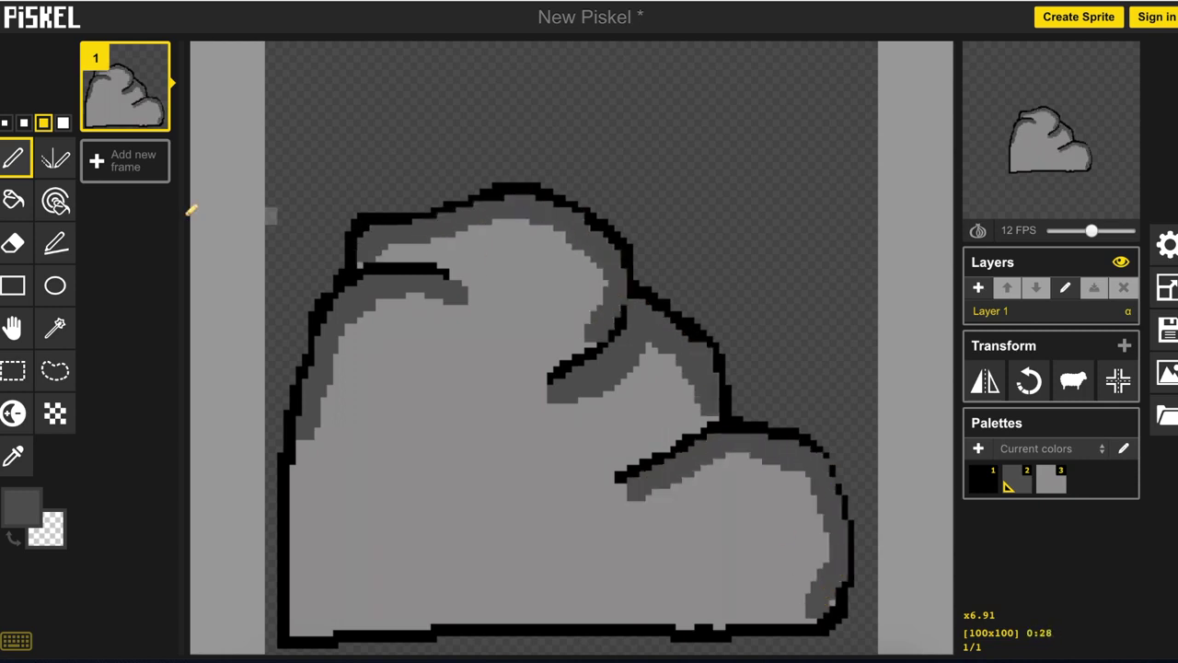
# Add light grey highlights on the rock's left side and along its top
pyautogui.click(22, 505)
pyautogui.click(84, 391)
pyautogui.moveTo(302, 529)
pyautogui.mouseDown()
pyautogui.moveTo(334, 395)
pyautogui.moveTo(451, 317)
pyautogui.mouseUp()
pyautogui.moveTo(383, 249)
pyautogui.mouseDown()
pyautogui.moveTo(579, 246)
pyautogui.moveTo(671, 342)
pyautogui.moveTo(679, 481)
pyautogui.moveTo(802, 605)
pyautogui.moveTo(798, 617)
pyautogui.mouseUp()
# Draw thin black cracks across the rock, then start another blank sprite
pyautogui.click(22, 505)
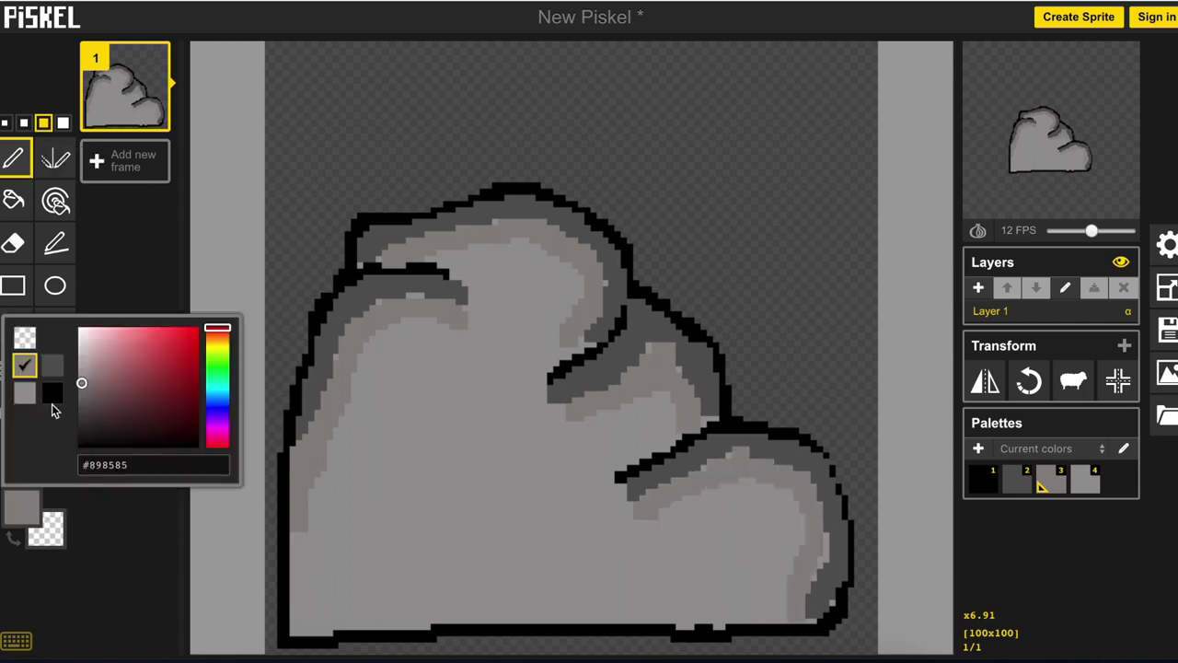
pyautogui.click(53, 401)
pyautogui.click(5, 123)
pyautogui.moveTo(374, 629); pyautogui.dragTo(346, 486)
pyautogui.moveTo(376, 523); pyautogui.dragTo(486, 503)
pyautogui.moveTo(826, 446); pyautogui.dragTo(862, 589)
pyautogui.moveTo(619, 317); pyautogui.dragTo(629, 275)
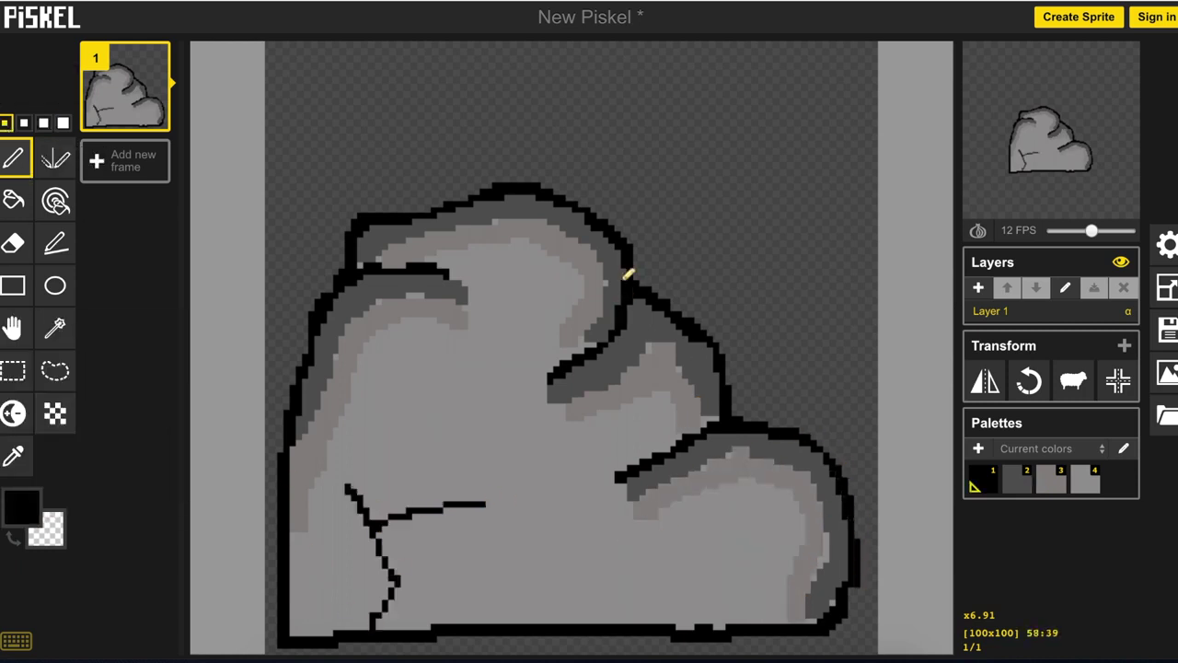
pyautogui.moveTo(836, 480)
pyautogui.mouseDown()
pyautogui.moveTo(763, 526)
pyautogui.moveTo(708, 582)
pyautogui.mouseUp()
pyautogui.moveTo(659, 530); pyautogui.dragTo(729, 506)
pyautogui.moveTo(516, 196)
pyautogui.mouseDown()
pyautogui.moveTo(494, 231)
pyautogui.moveTo(506, 315)
pyautogui.mouseUp()
pyautogui.moveTo(508, 277); pyautogui.dragTo(582, 289)
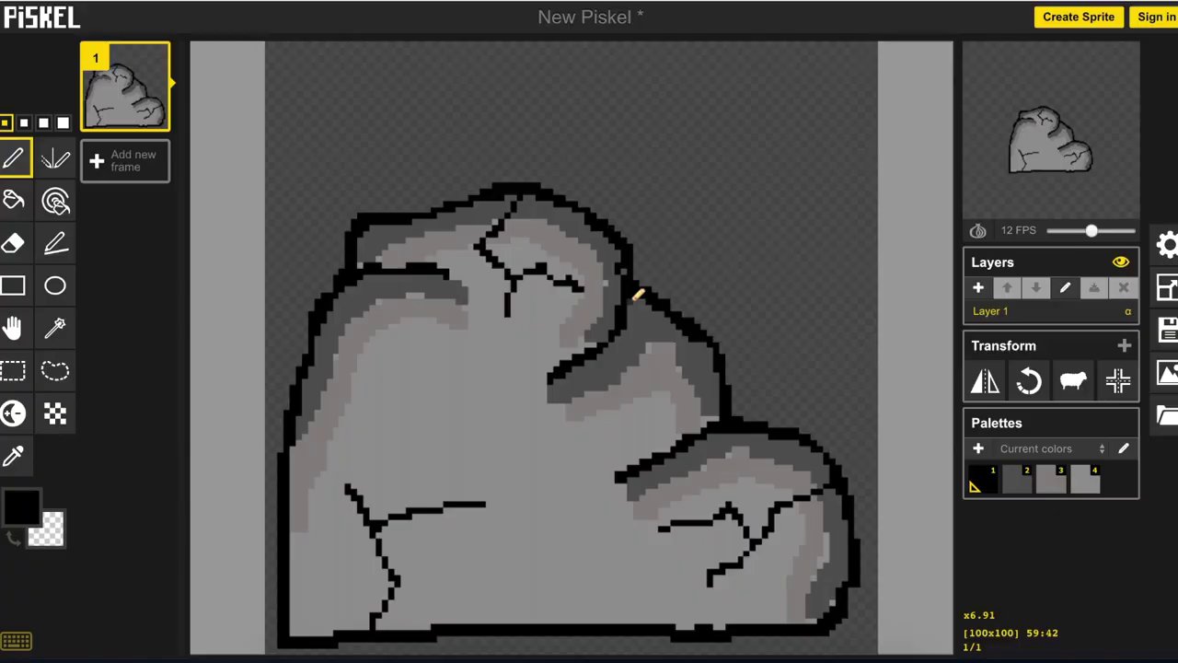
pyautogui.click(1079, 16)
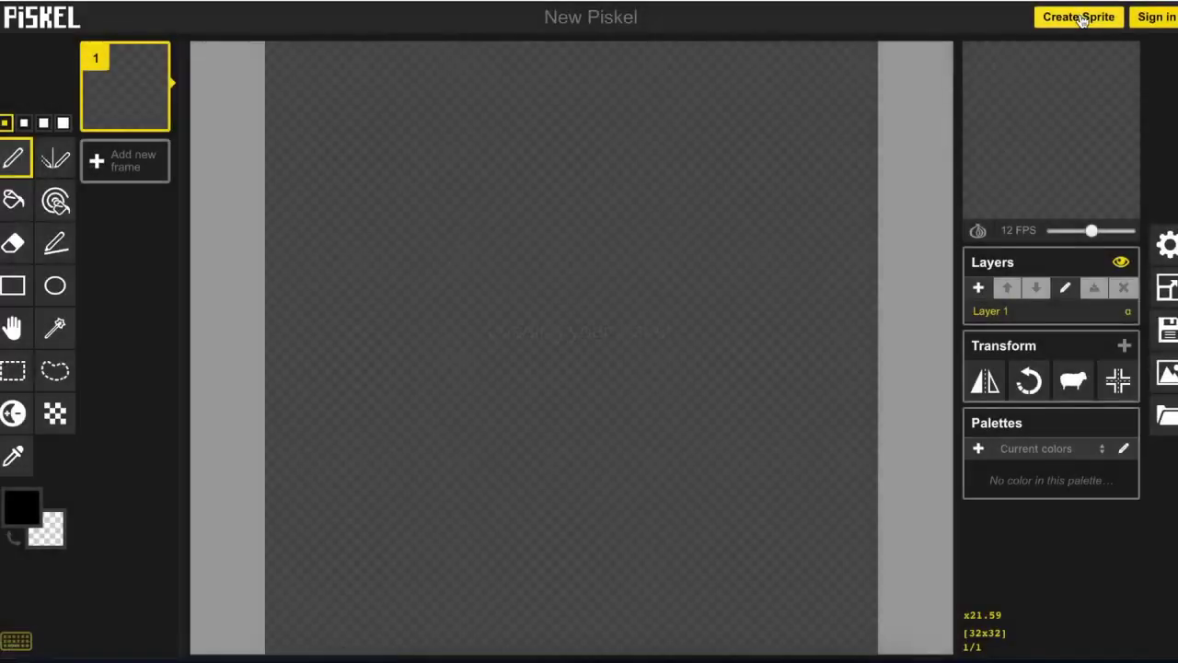
# Resize the new sprite's canvas to 100x100 pixels
pyautogui.click(1170, 304)
pyautogui.doubleClick(1051, 140)
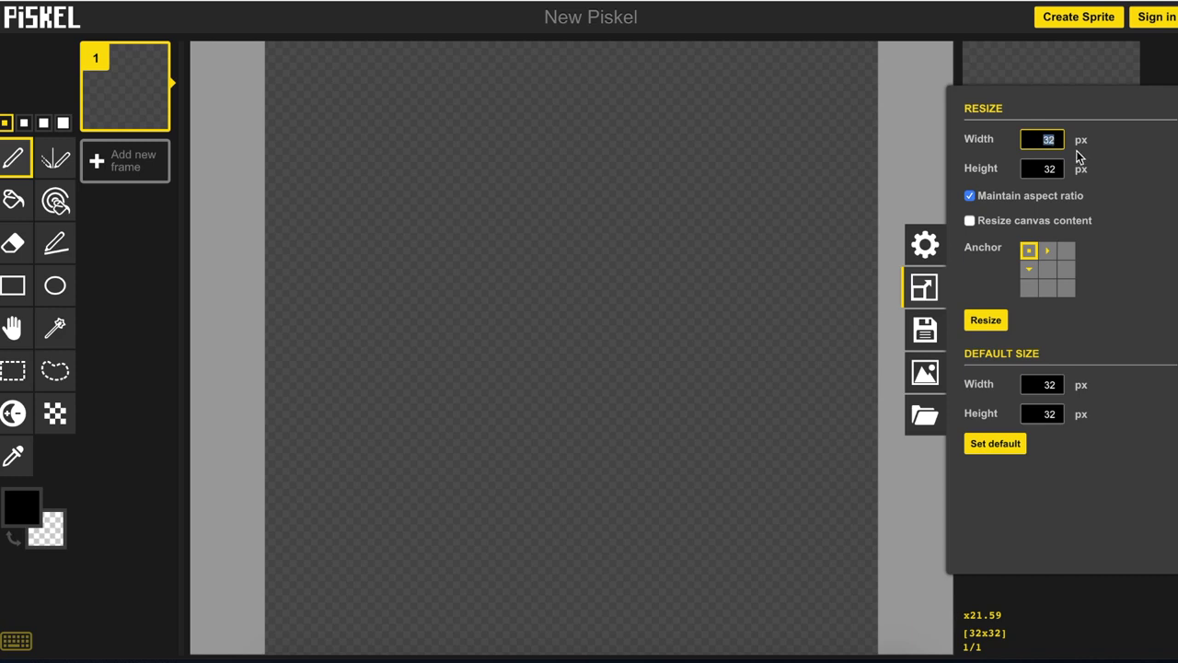
pyautogui.write('100')
pyautogui.click(987, 320)
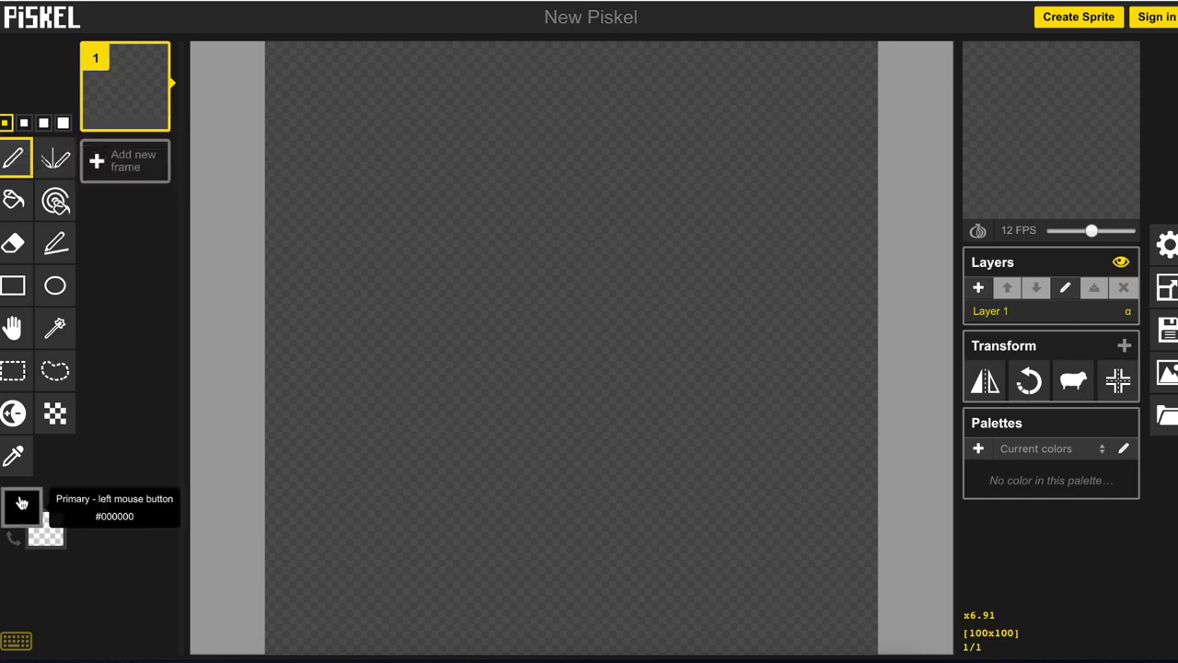
# Draw mirrored light cyan scissor blades in a V with the Vertical Mirror pen
pyautogui.click(24, 122)
pyautogui.click(55, 159)
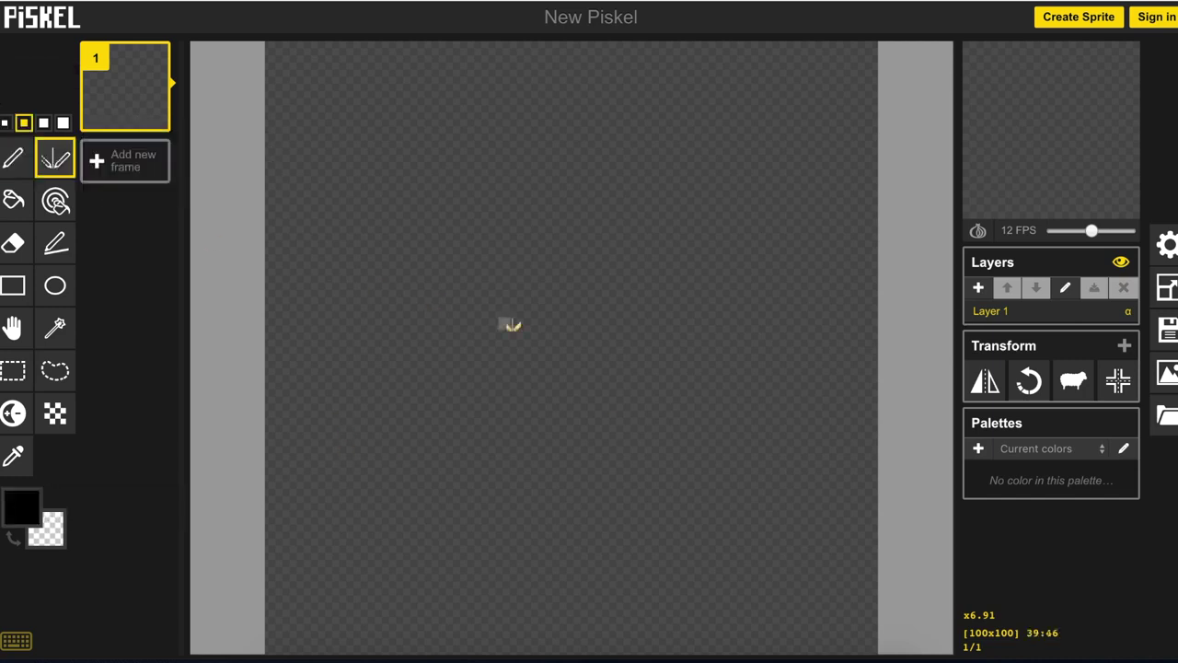
pyautogui.click(27, 514)
pyautogui.click(71, 343)
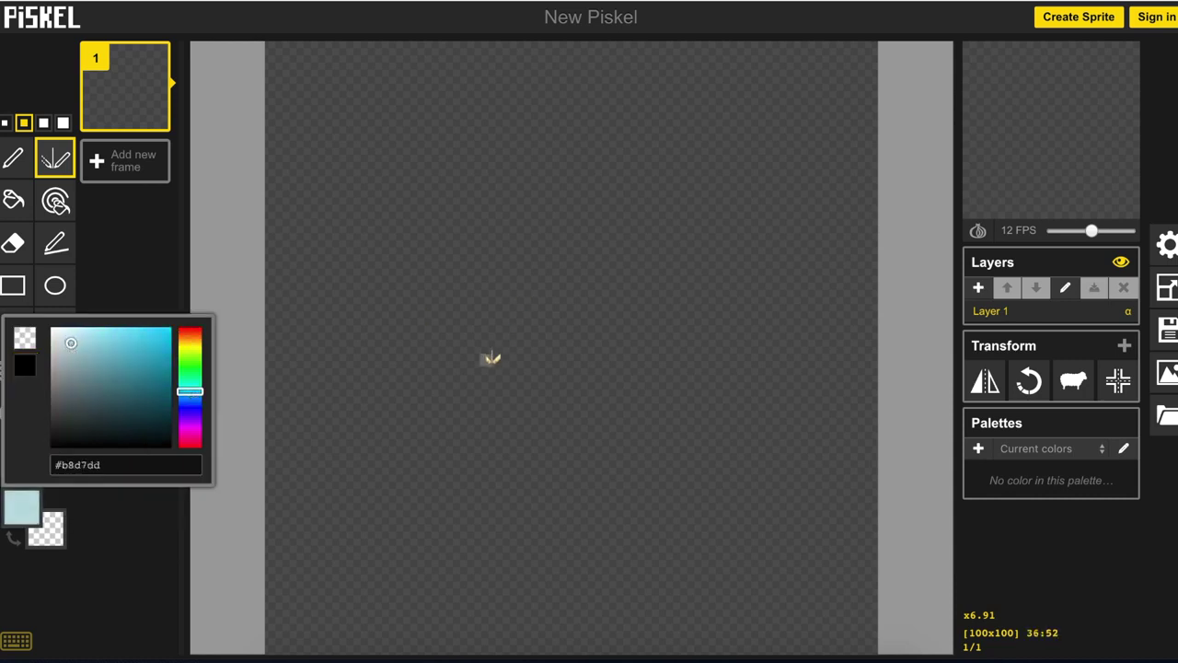
pyautogui.moveTo(473, 359)
pyautogui.mouseDown()
pyautogui.moveTo(702, 531)
pyautogui.moveTo(470, 368)
pyautogui.moveTo(555, 442)
pyautogui.moveTo(768, 579)
pyautogui.mouseUp()
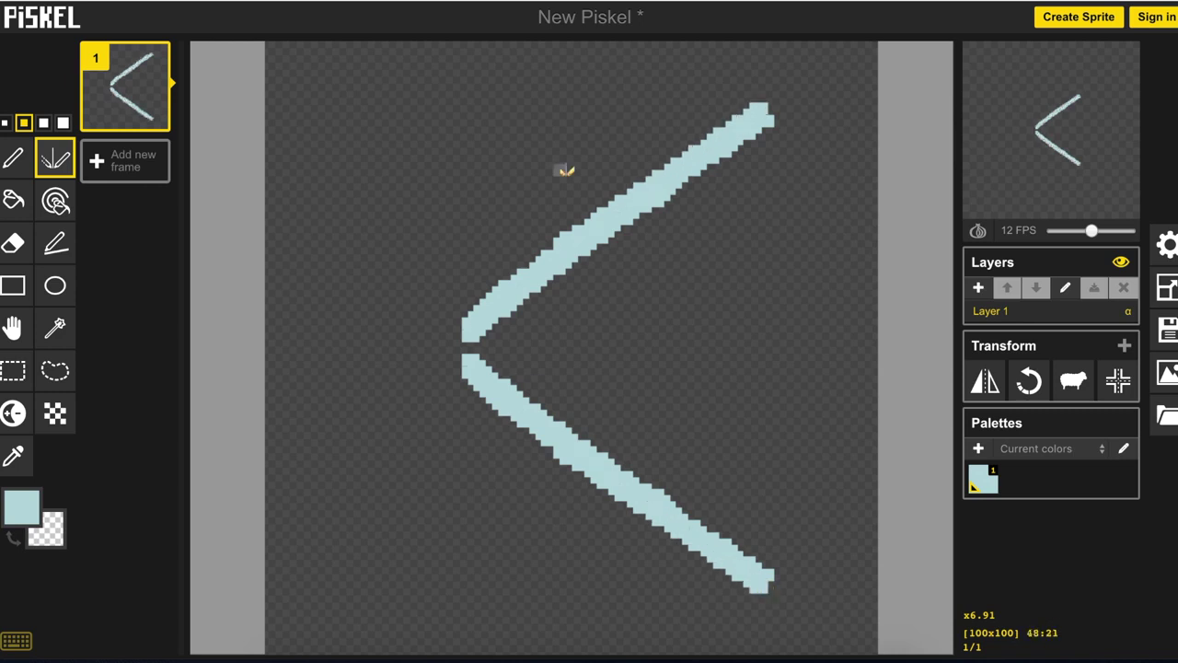
pyautogui.moveTo(779, 105); pyautogui.dragTo(806, 108)
# Add a darker grey-cyan mirrored edge along the blades
pyautogui.click(22, 506)
pyautogui.click(101, 374)
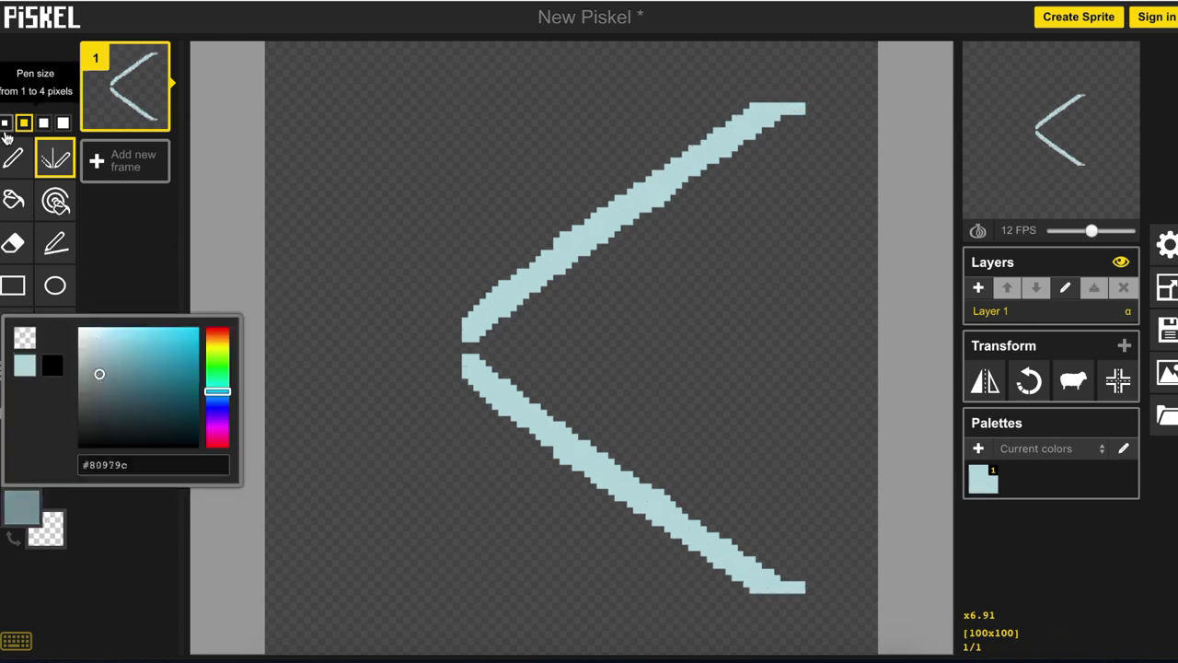
pyautogui.moveTo(481, 342); pyautogui.dragTo(808, 109)
pyautogui.press('e')
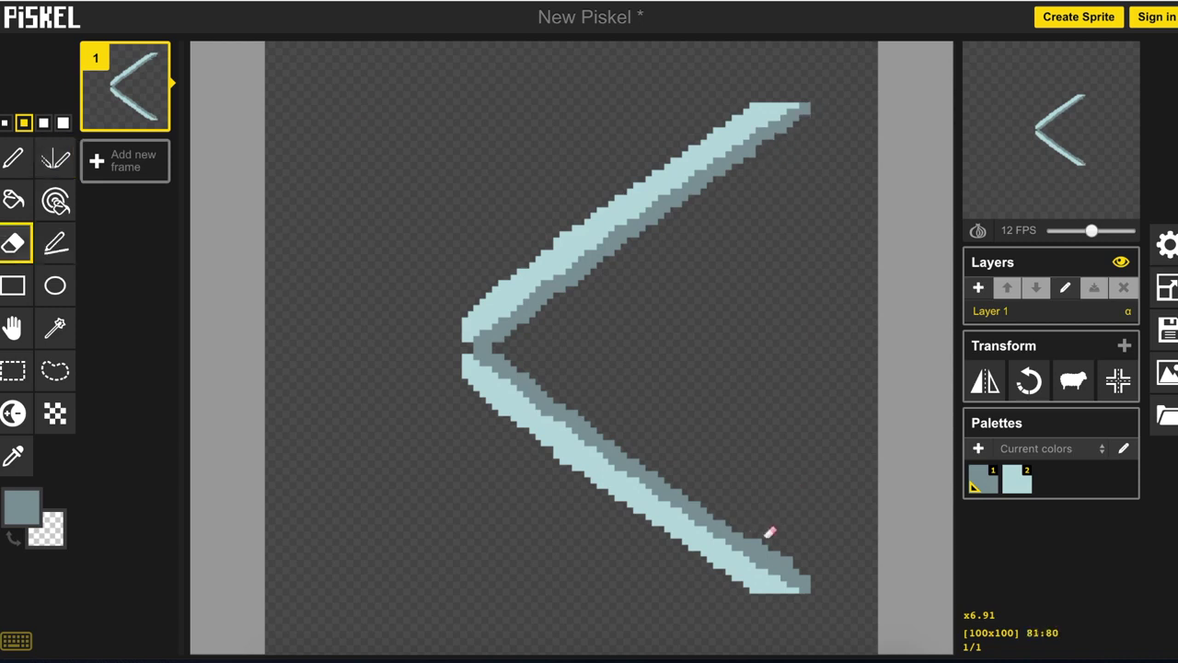
pyautogui.click(55, 158)
# Draw mirrored black handle loops left of the blades and add dark grey #525151 pixels
pyautogui.click(21, 511)
pyautogui.click(24, 393)
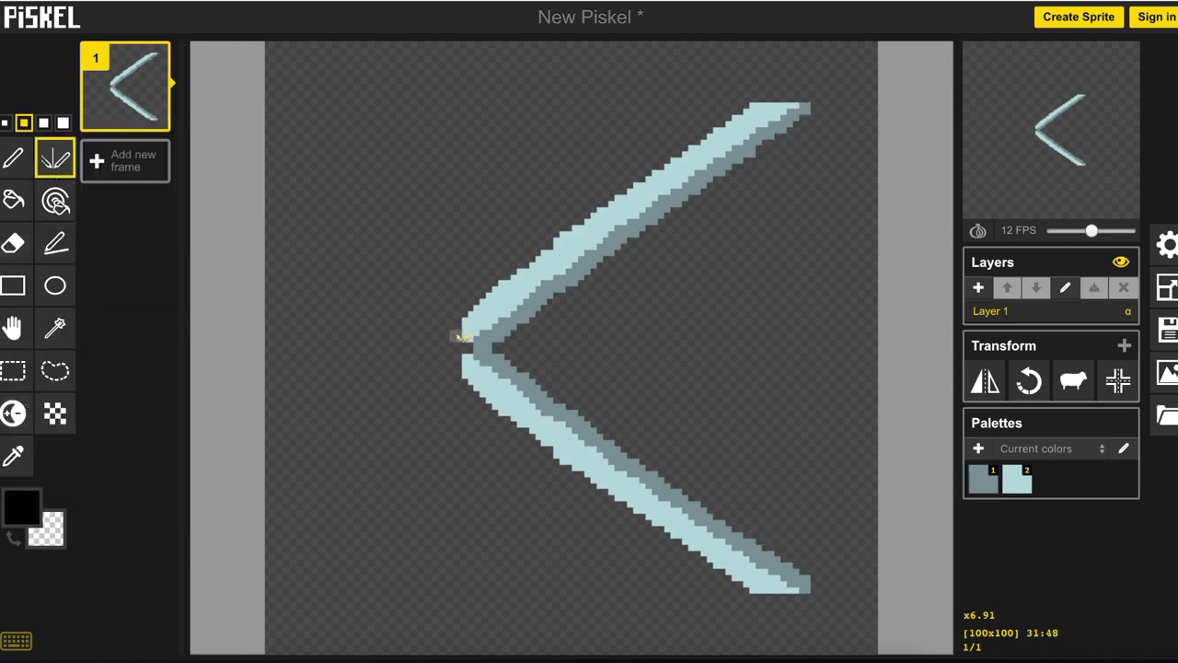
pyautogui.moveTo(460, 340)
pyautogui.mouseDown()
pyautogui.moveTo(429, 340)
pyautogui.moveTo(342, 547)
pyautogui.moveTo(429, 334)
pyautogui.moveTo(424, 451)
pyautogui.moveTo(322, 532)
pyautogui.moveTo(341, 415)
pyautogui.moveTo(392, 406)
pyautogui.moveTo(353, 424)
pyautogui.moveTo(447, 322)
pyautogui.mouseUp()
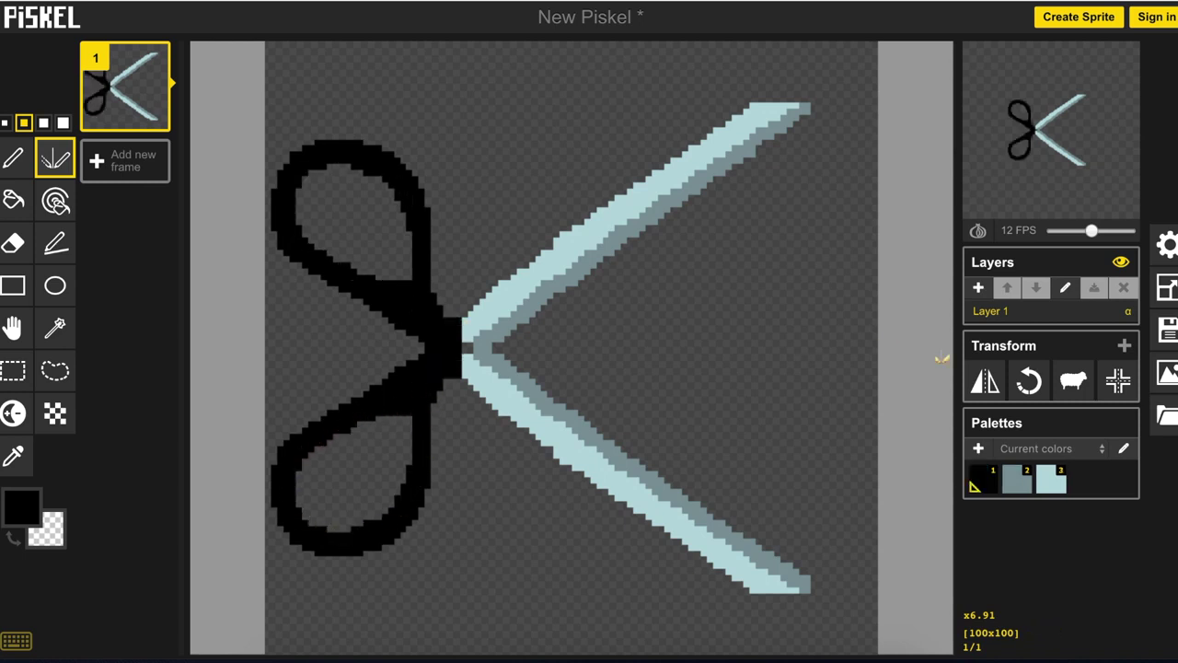
pyautogui.click(22, 505)
pyautogui.click(80, 408)
pyautogui.click(5, 122)
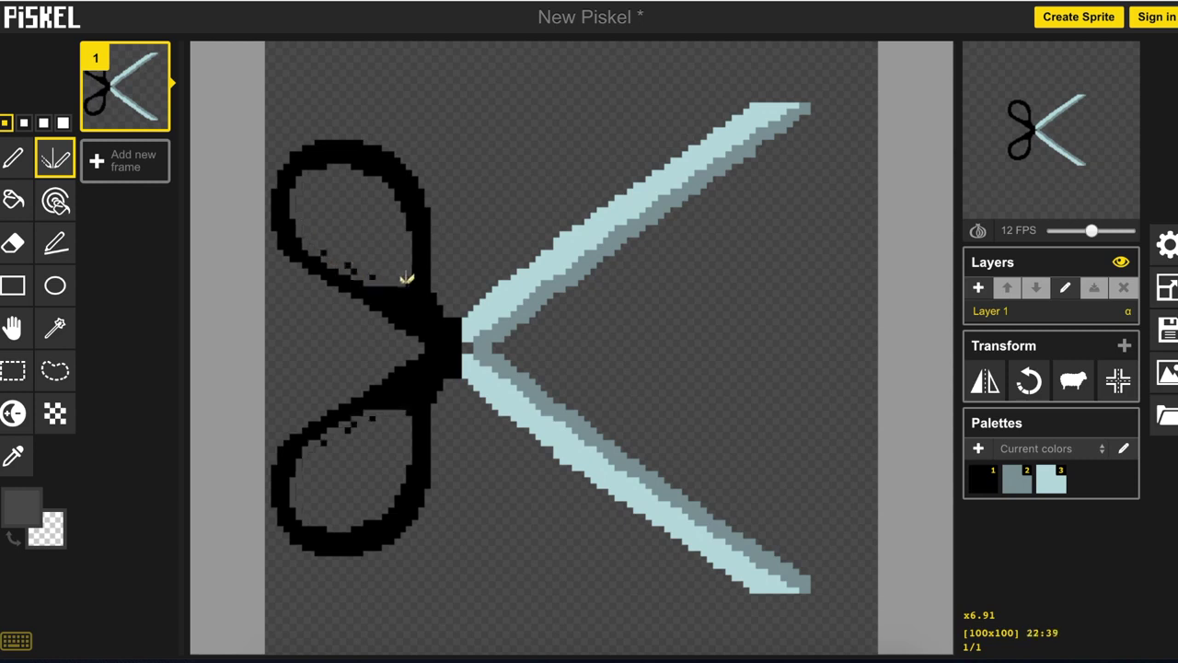
pyautogui.click(304, 172)
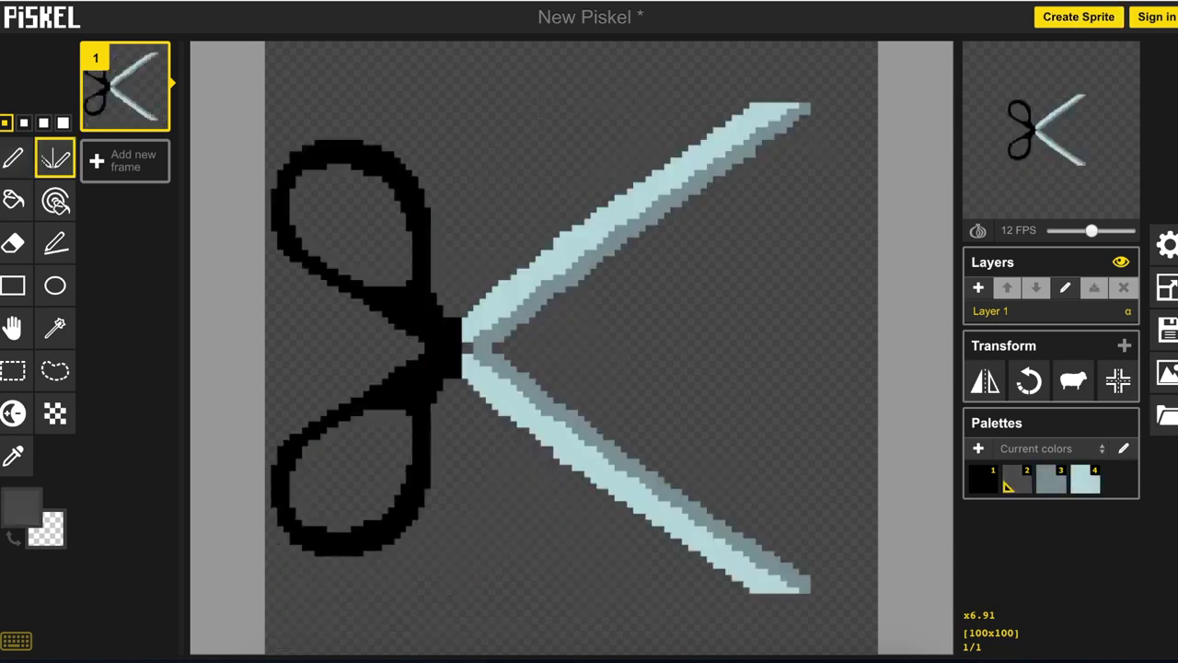
# Download the scissors frame as a single 100x100 PNG from Export > PNG
pyautogui.click(1168, 330)
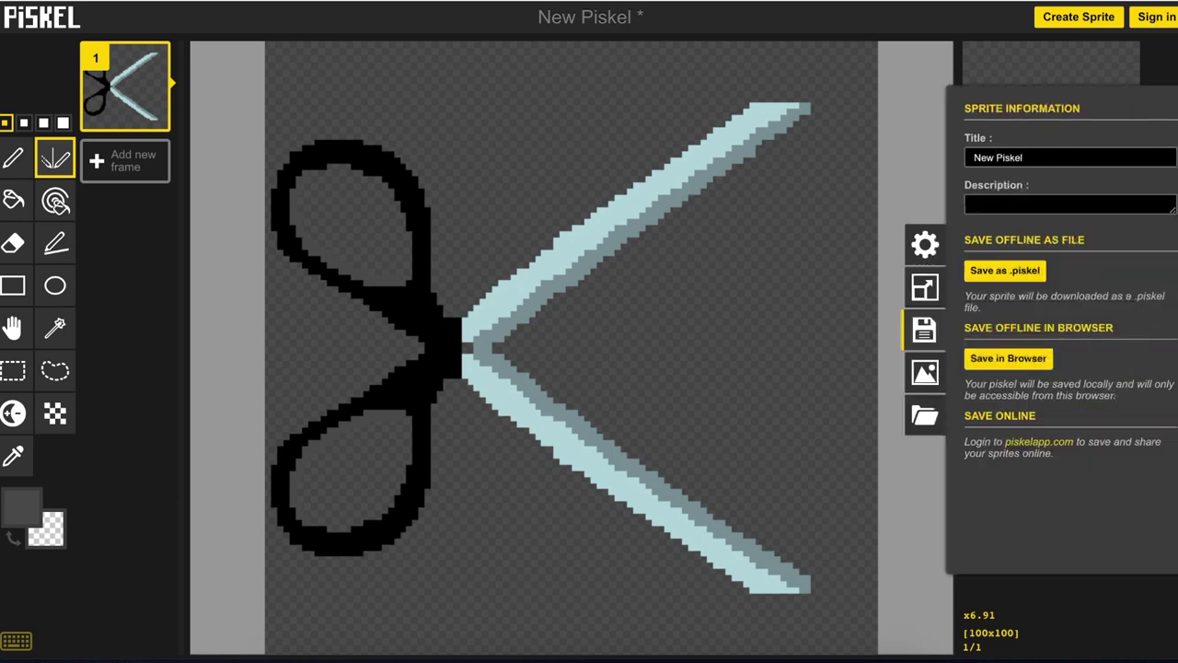
pyautogui.click(925, 376)
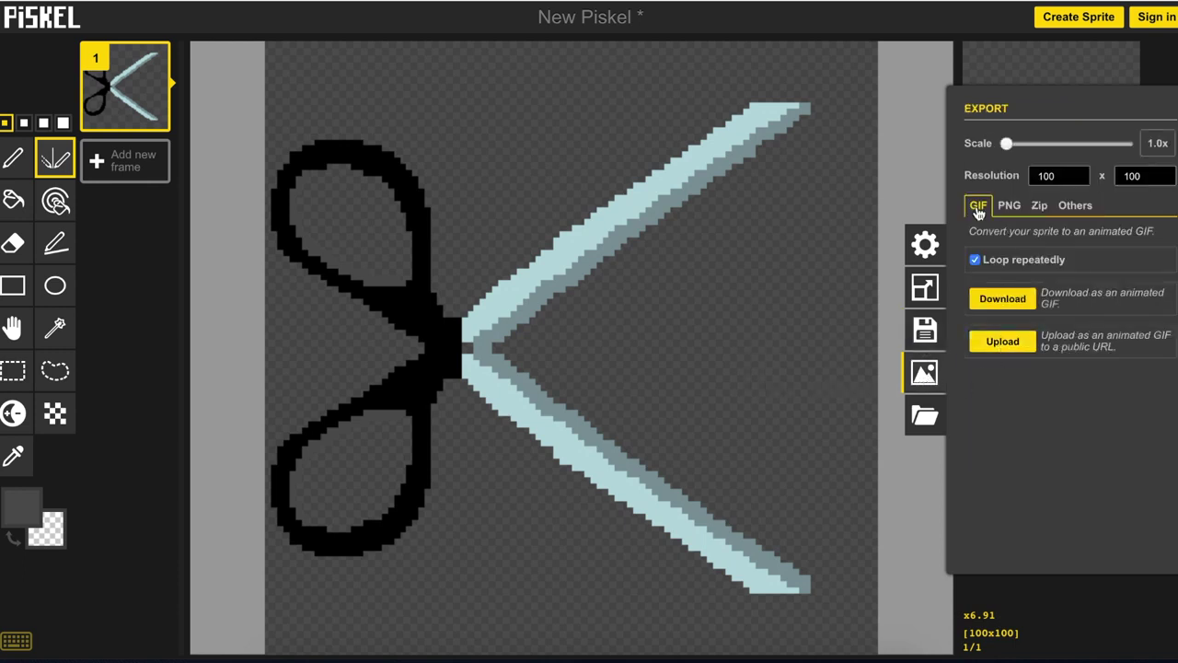
pyautogui.click(1008, 206)
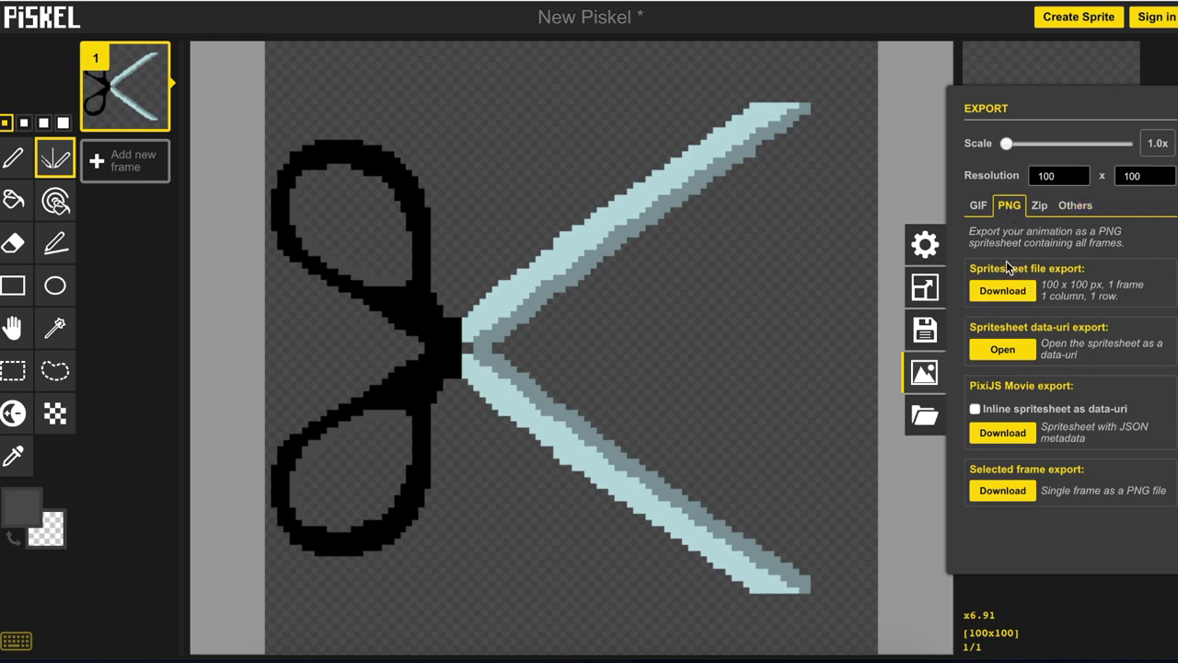
pyautogui.click(1003, 489)
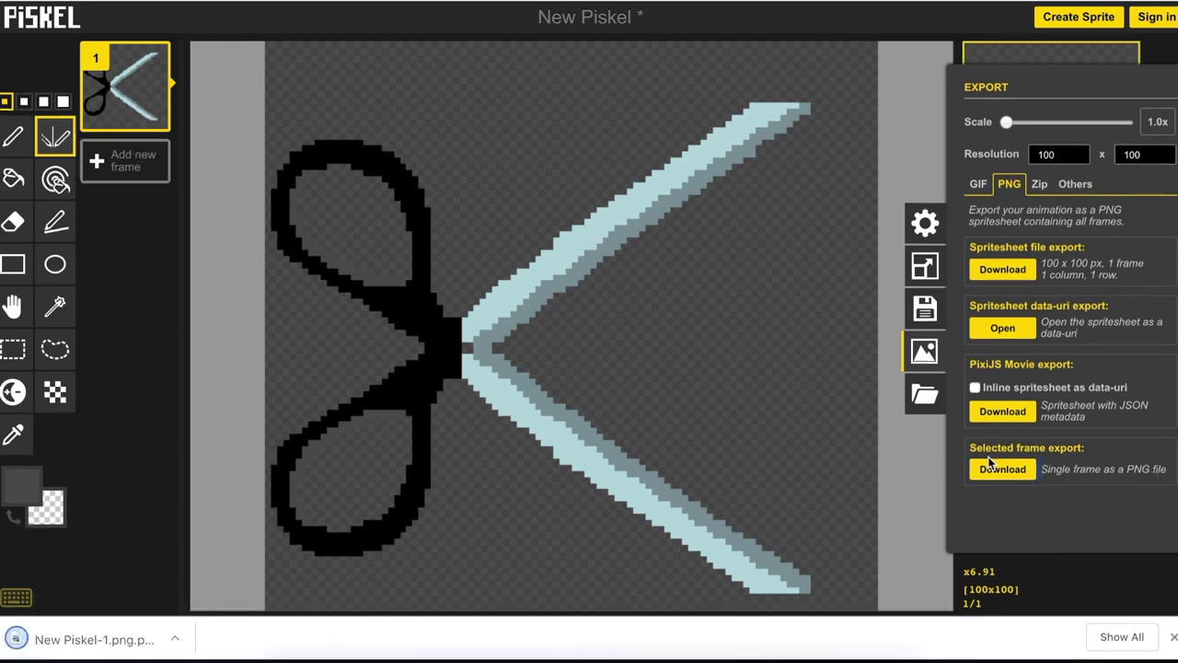
# Reveal the downloaded New Piskel-1.png in Finder and preview it
pyautogui.rightClick(106, 647)
pyautogui.click(133, 624)
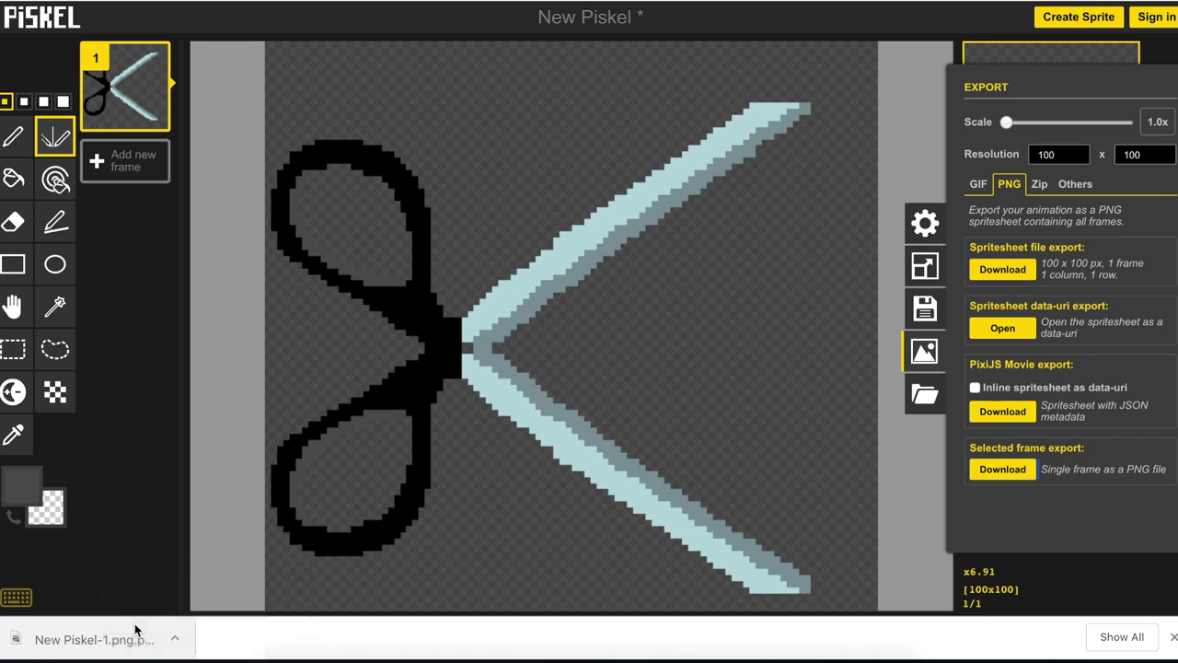
pyautogui.press('space')
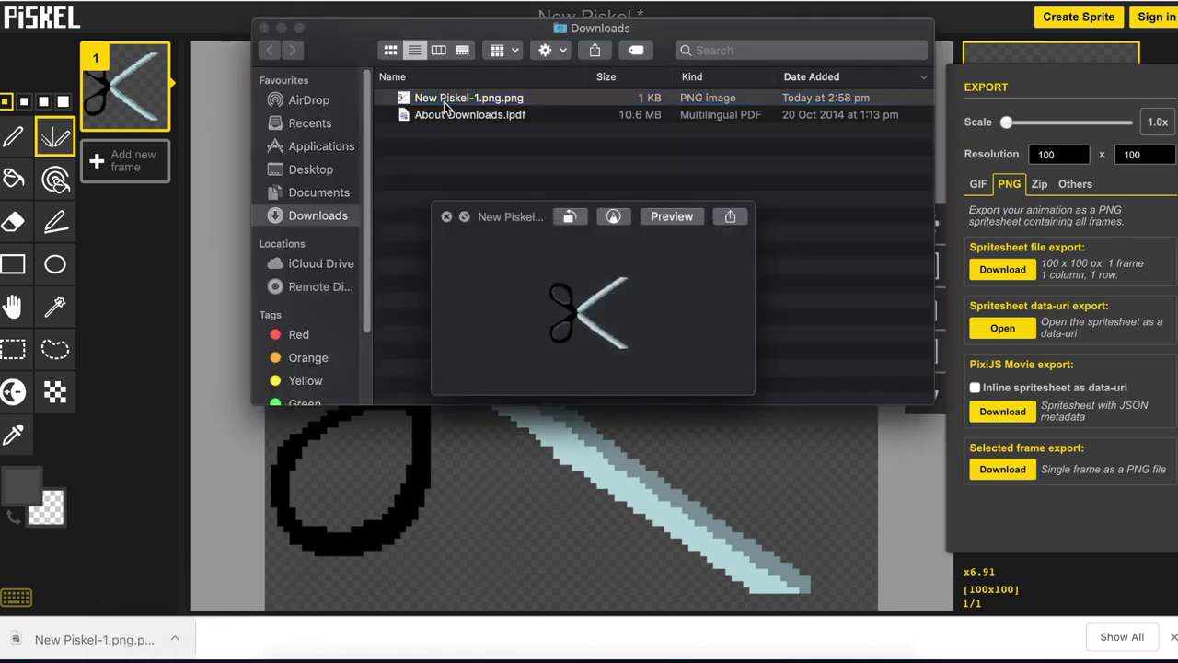
pyautogui.press('space')
# Rename the file to scissors.png and return to Piskel
pyautogui.rightClick(444, 106)
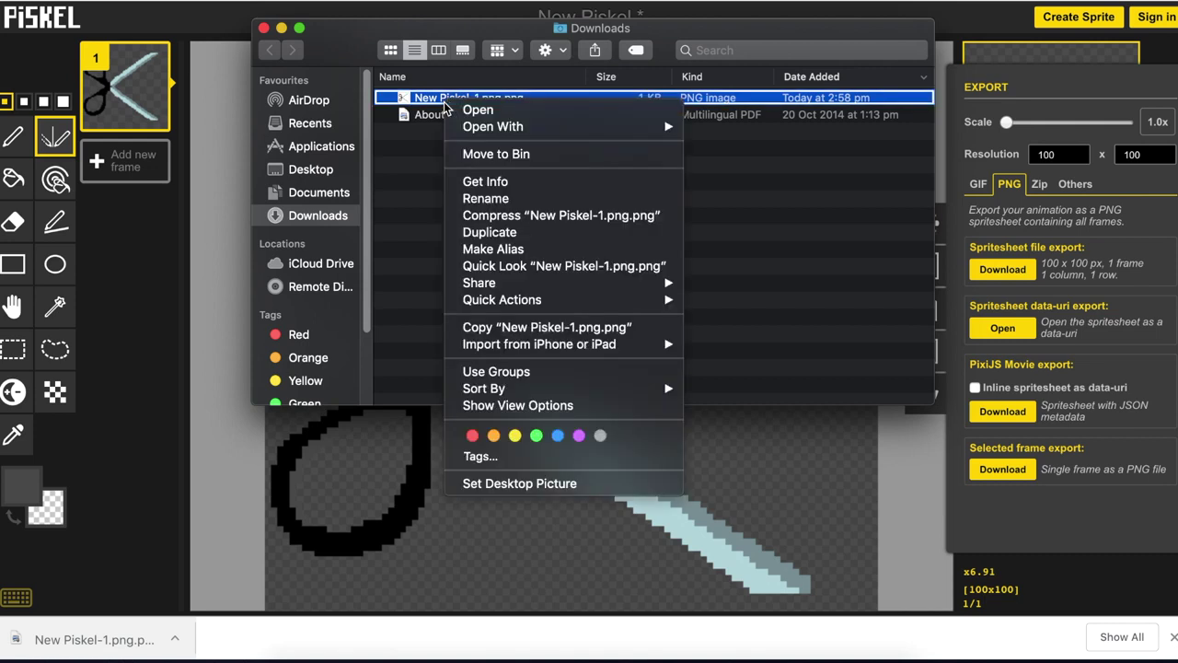
pyautogui.click(475, 197)
pyautogui.write('scissors')
pyautogui.press('Return')
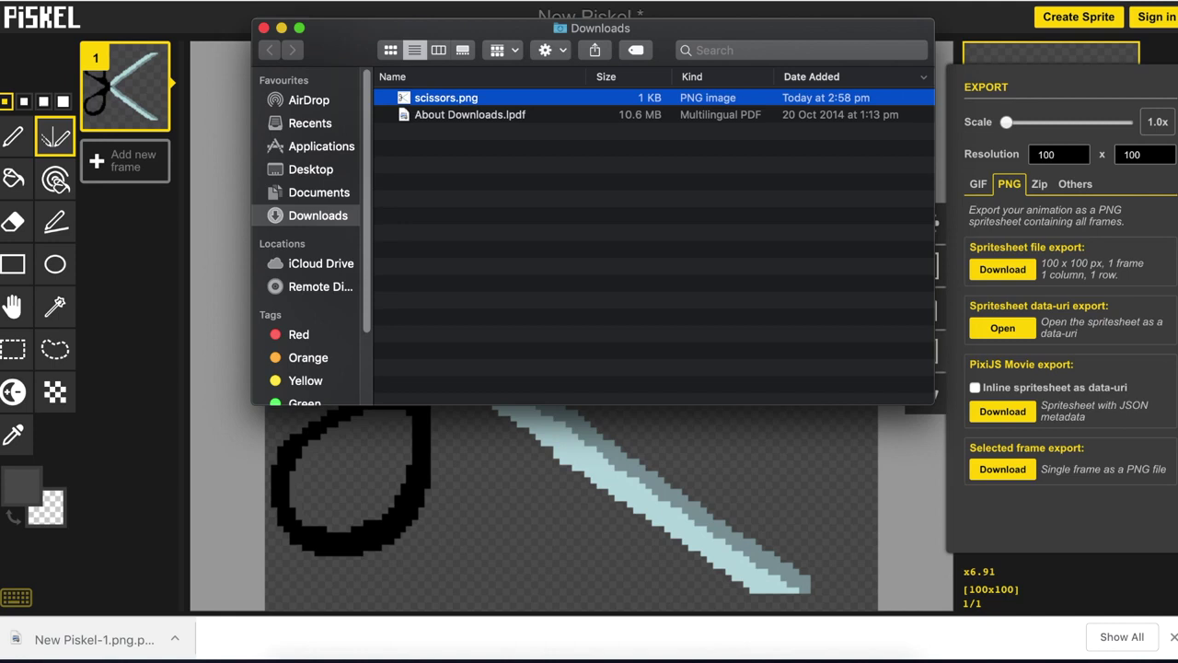
pyautogui.click(564, 9)
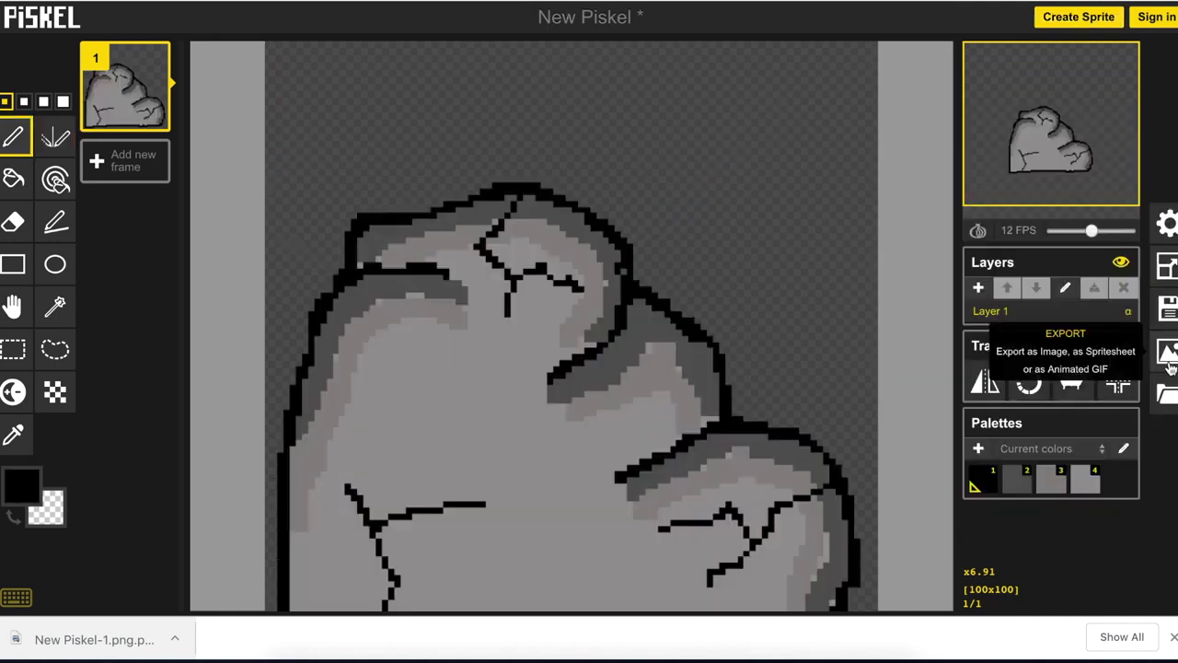
# Download the rock frame as a PNG and rename it rock.png in Finder's Downloads
pyautogui.click(925, 350)
pyautogui.click(1008, 474)
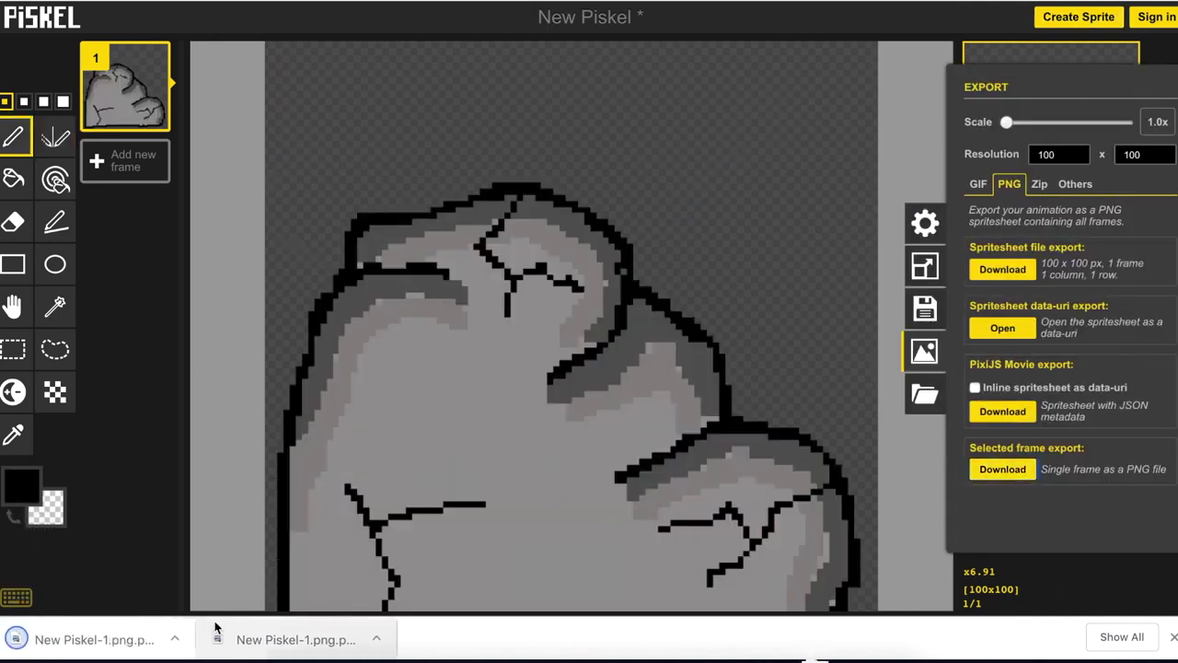
pyautogui.rightClick(100, 644)
pyautogui.click(134, 626)
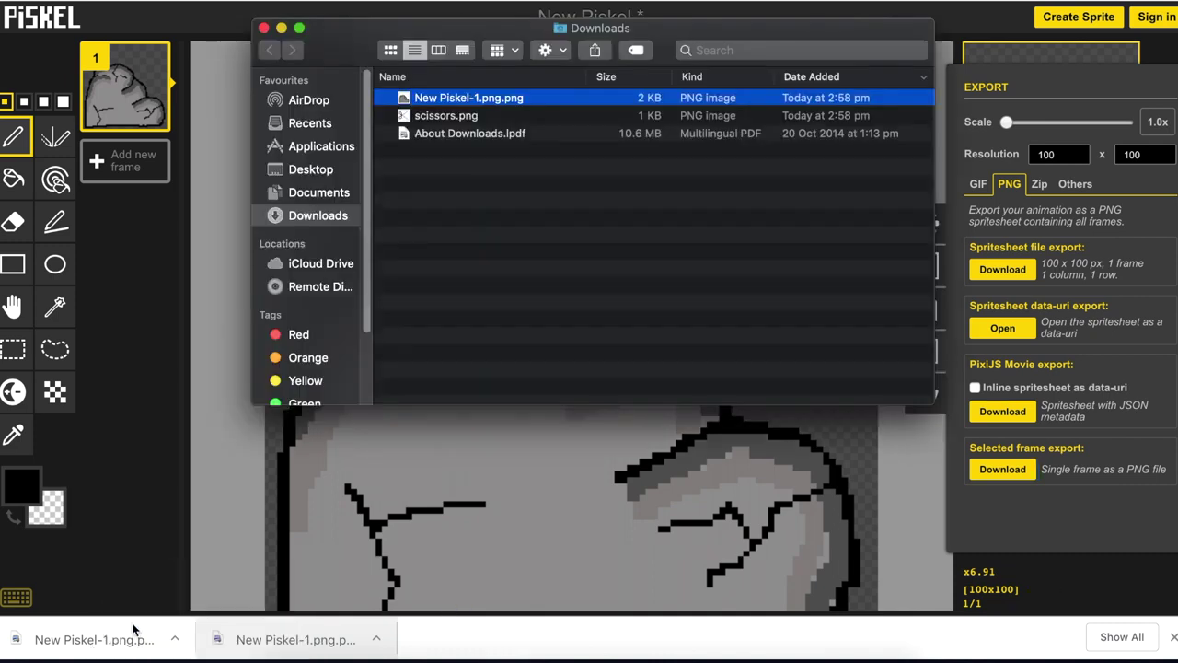
pyautogui.rightClick(465, 106)
pyautogui.click(488, 197)
pyautogui.write('rock')
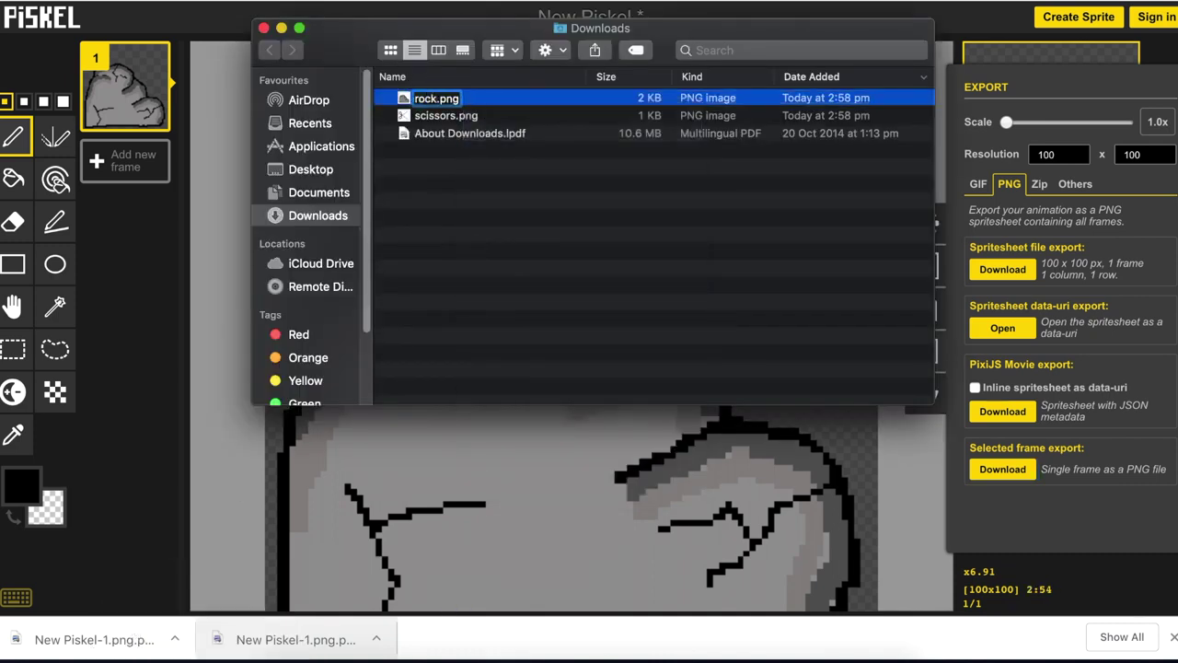
pyautogui.press('Return')
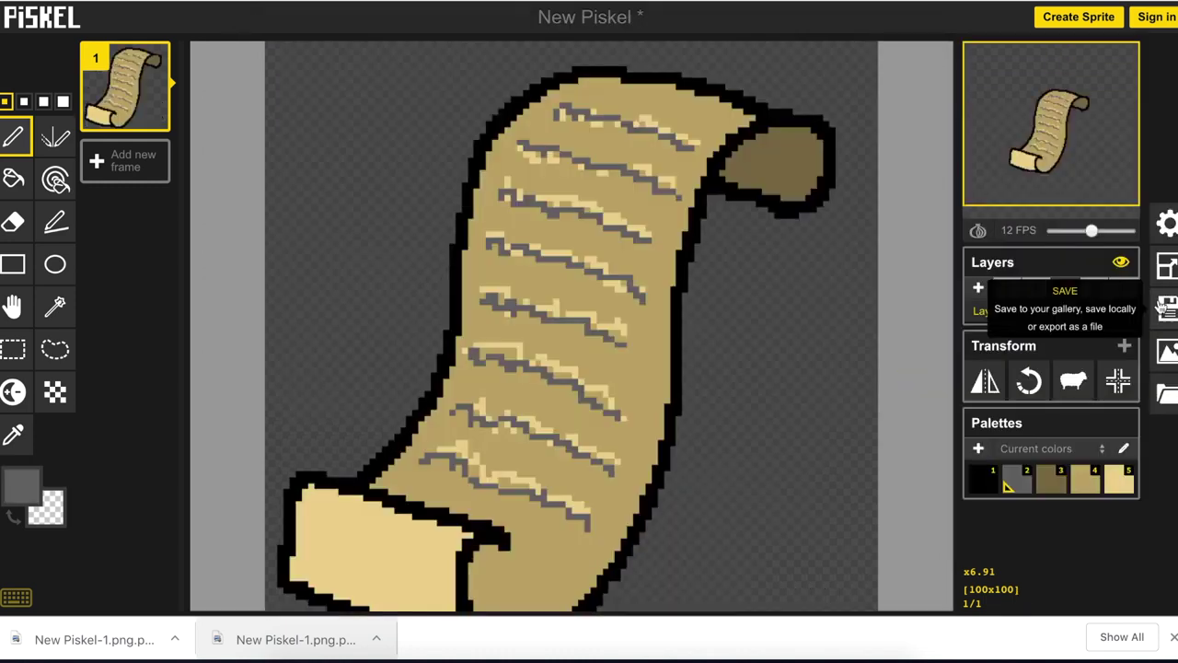
# Download the scroll sprite's selected frame as a PNG and reveal it in Finder
pyautogui.click(1166, 351)
pyautogui.click(1020, 472)
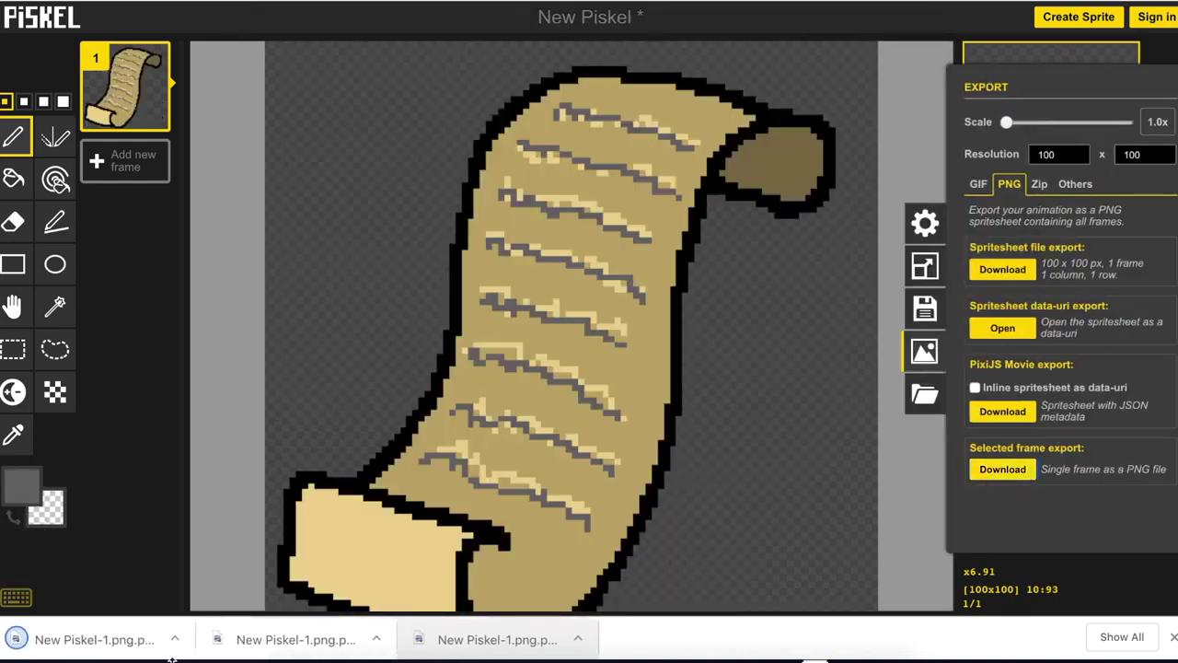
pyautogui.click(174, 639)
pyautogui.click(147, 622)
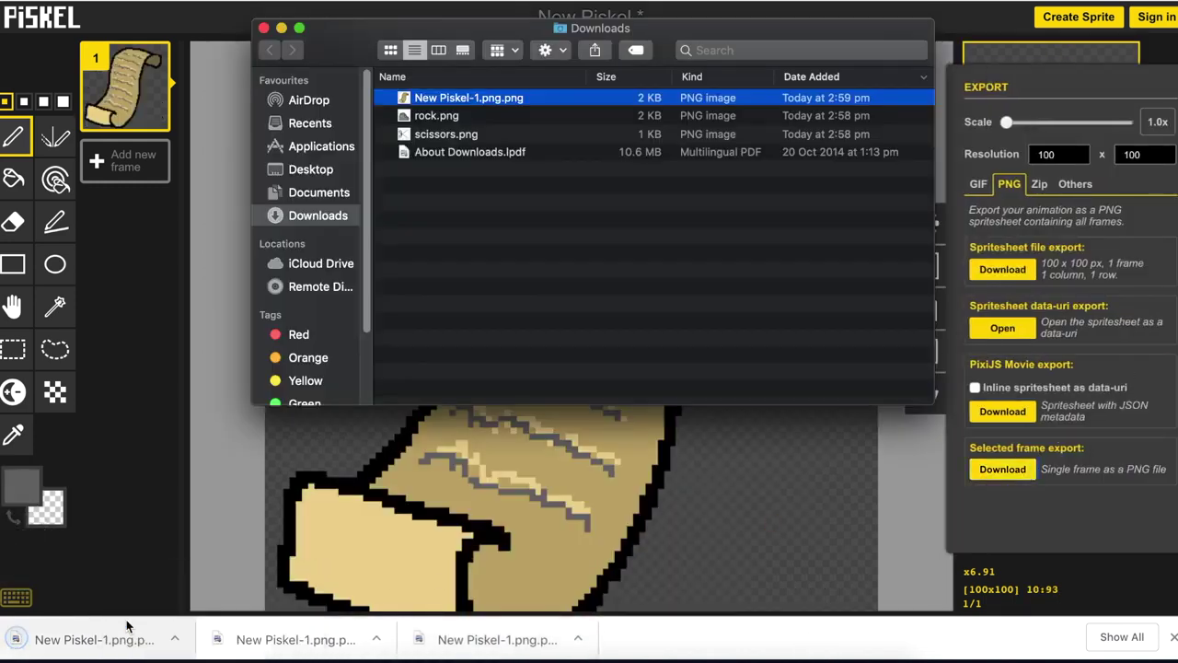
# Rename the scroll PNG to paper.png and select it with rock.png and scissors.png
pyautogui.click(455, 98)
pyautogui.write('paper')
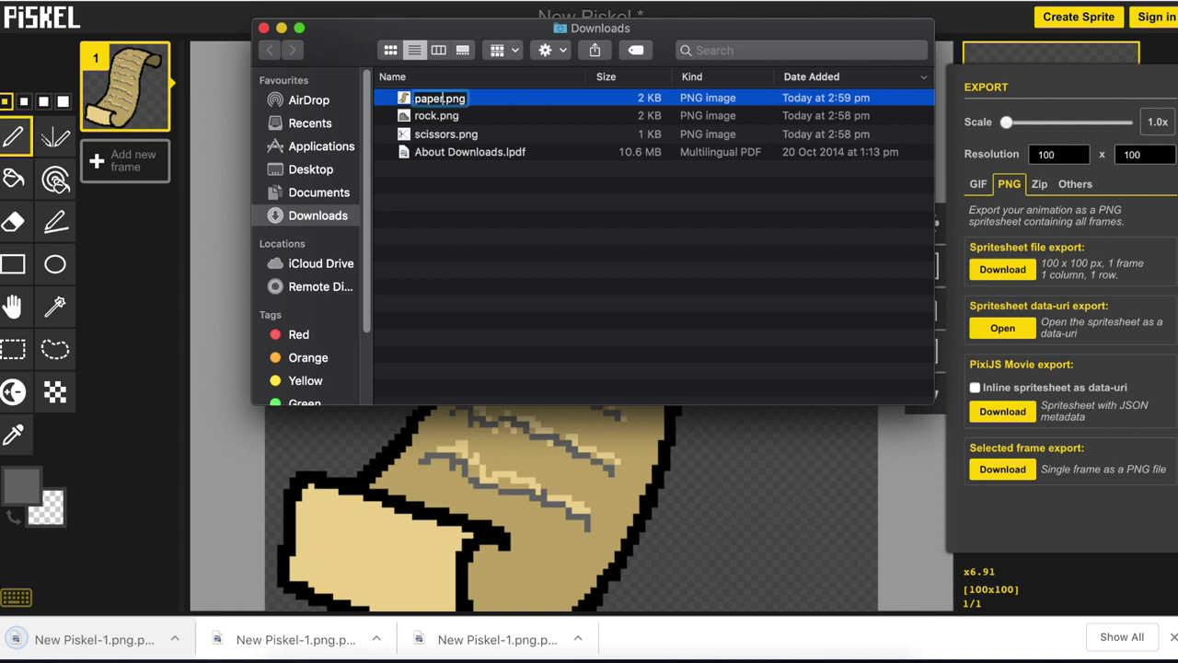
pyautogui.press('Return')
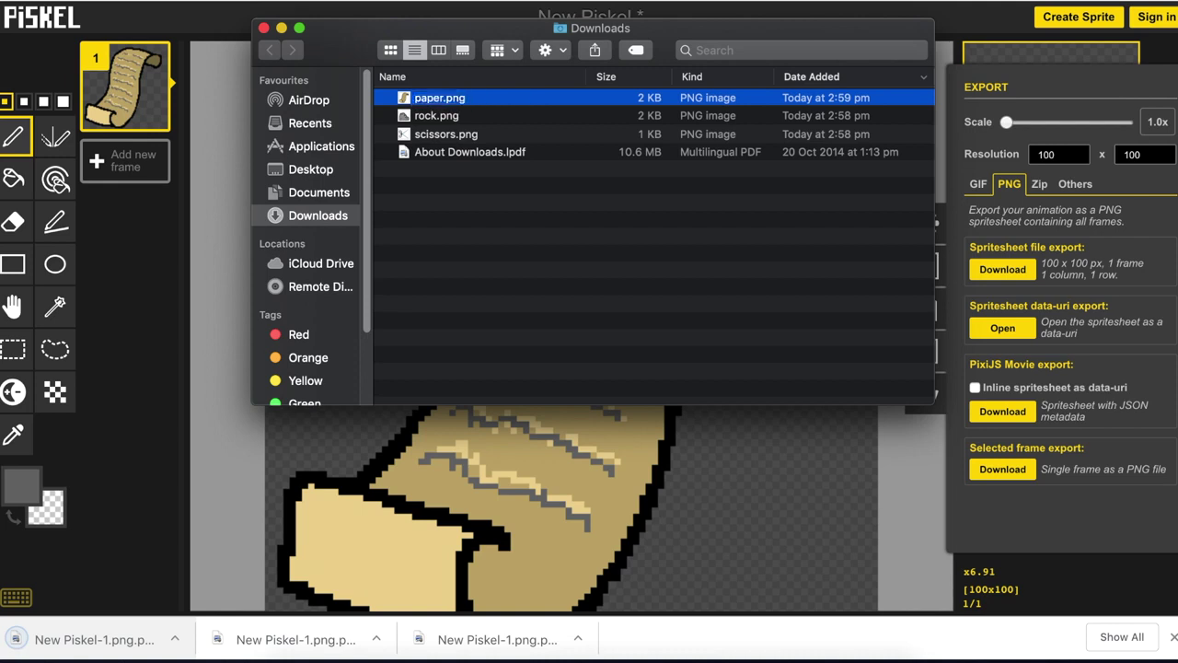
pyautogui.keyDown('shift'); pyautogui.click(445, 118); pyautogui.keyUp('shift')
pyautogui.keyDown('shift'); pyautogui.click(449, 136); pyautogui.keyUp('shift')
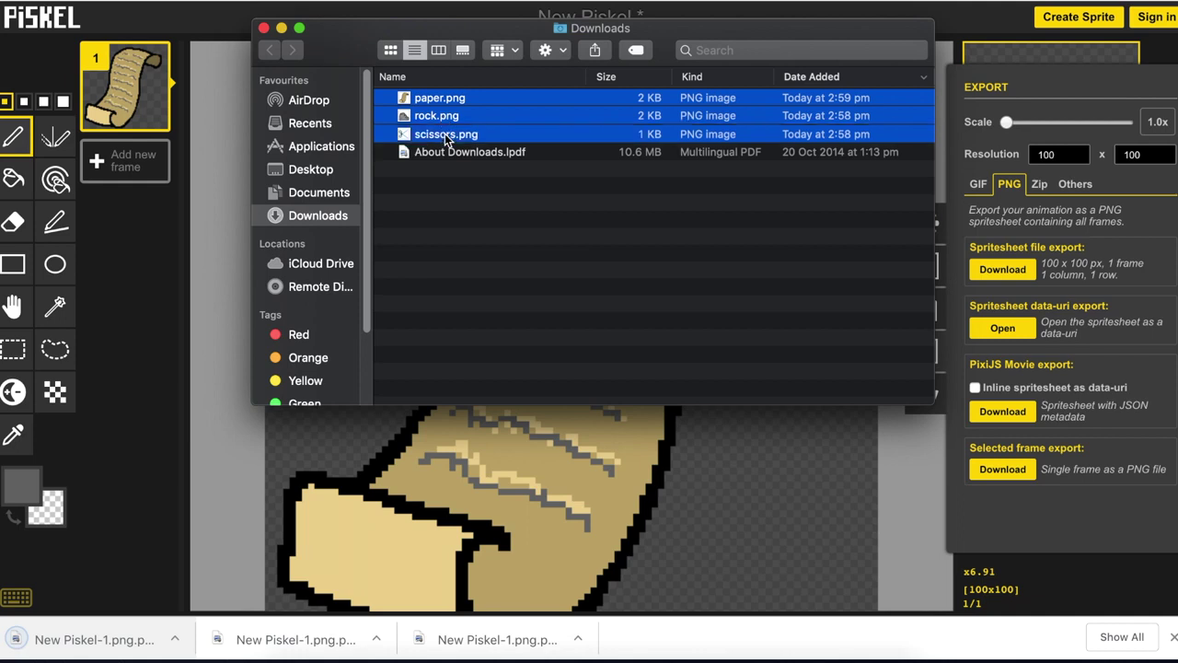